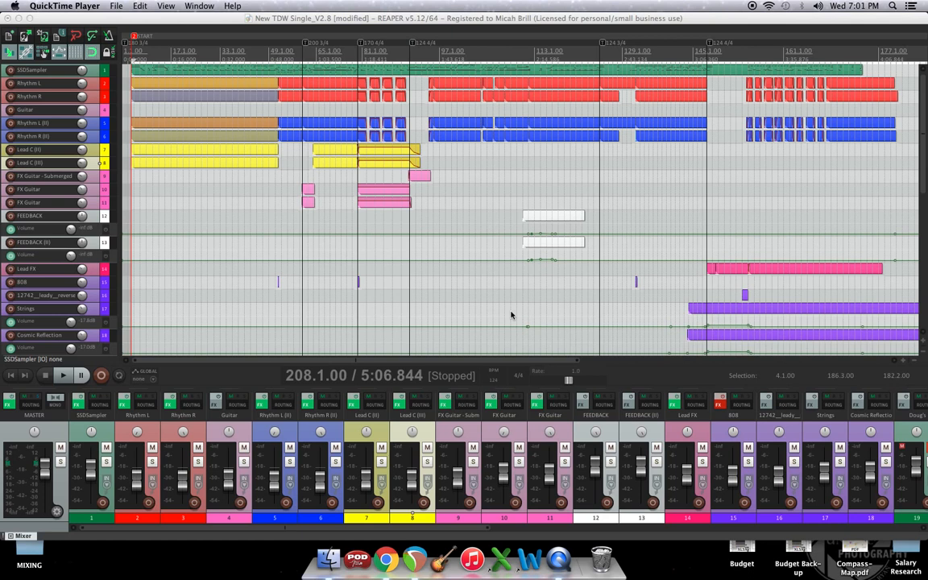
# Step: Switch to the REAPER project and audition the song from measure 63 for a few bars
pyautogui.click(400, 19)
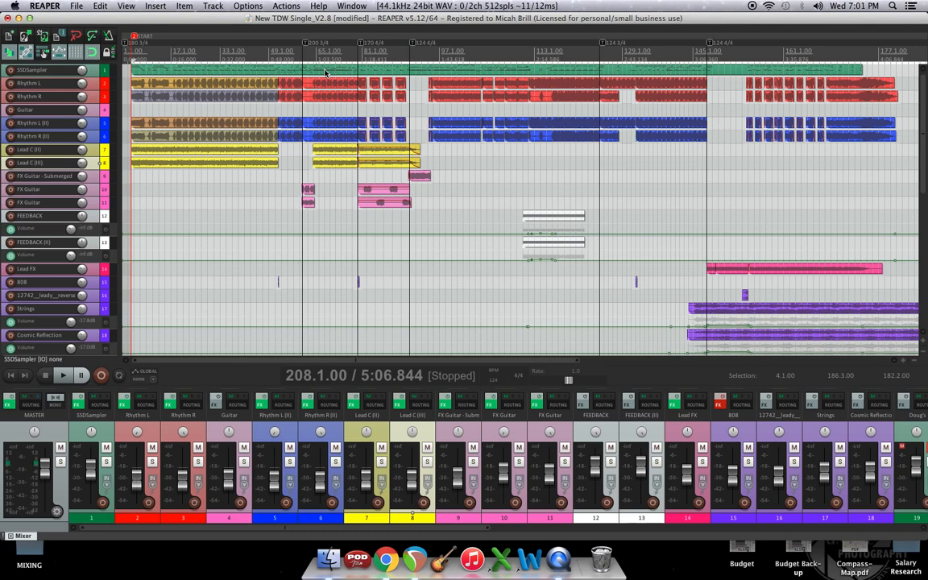
pyautogui.click(303, 56)
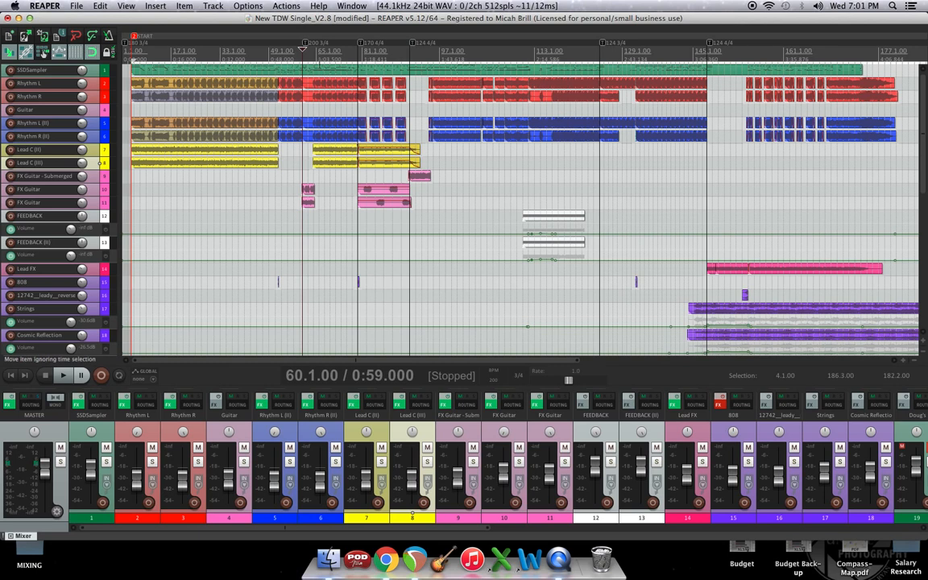
pyautogui.click(313, 60)
pyautogui.scroll(2, 312, 60)
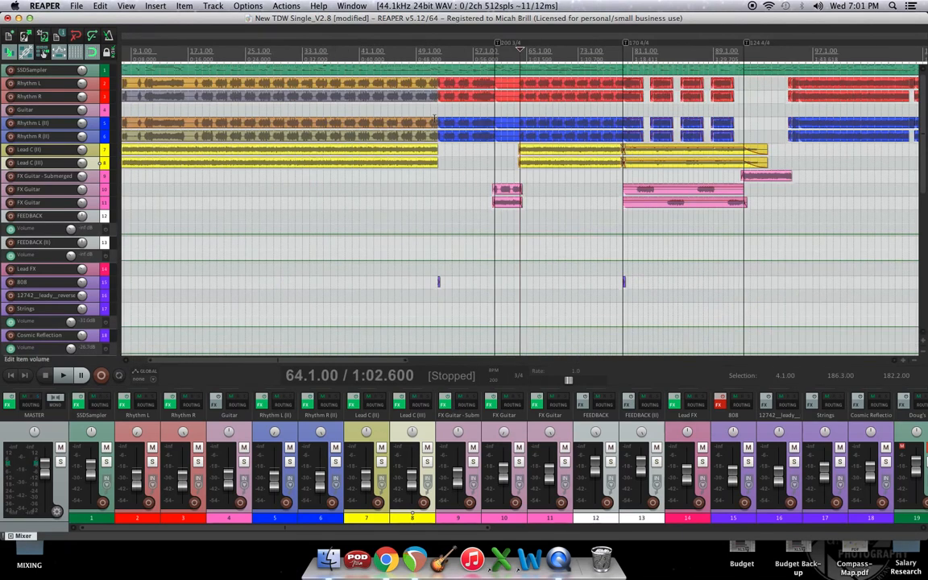
pyautogui.scroll(1, 388, 84)
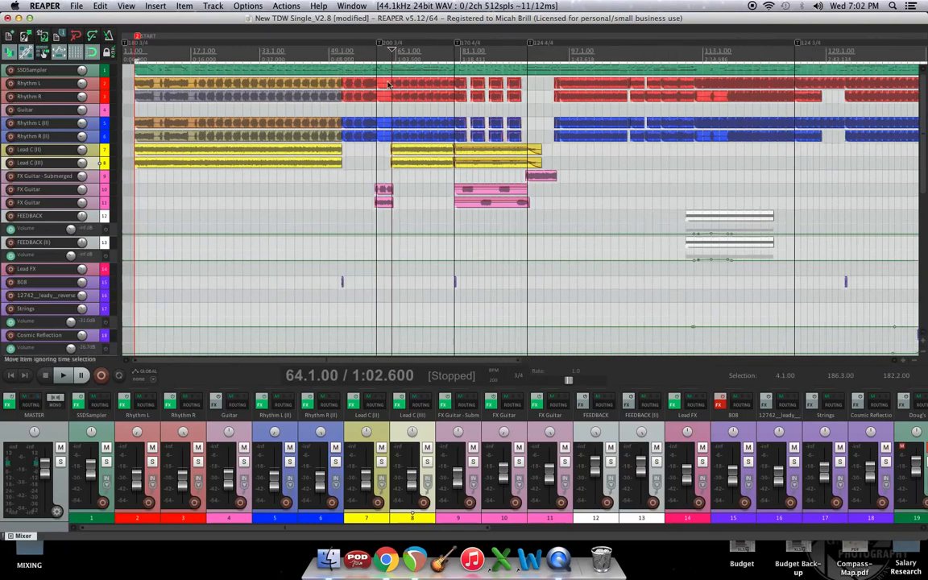
pyautogui.scroll(4, 388, 83)
pyautogui.click(513, 55)
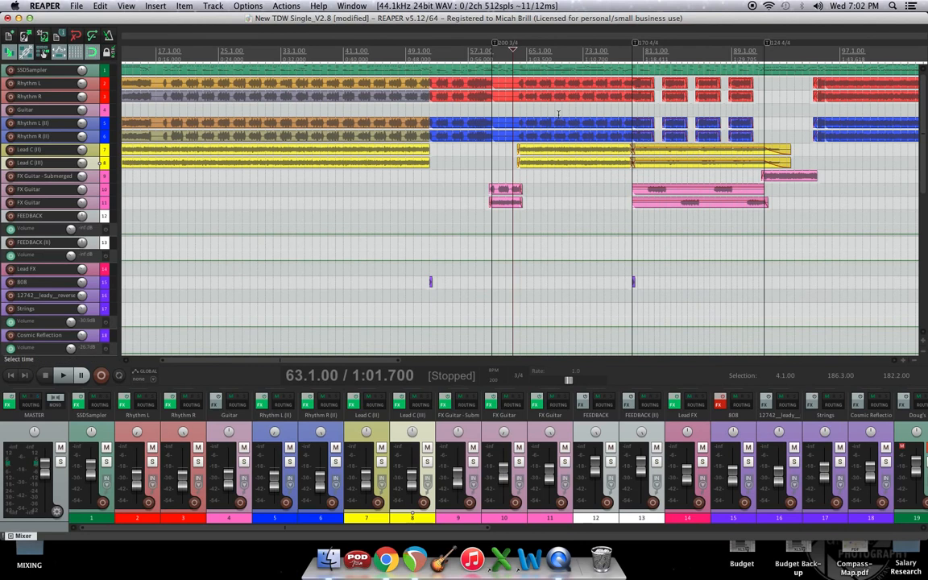
pyautogui.press('space')
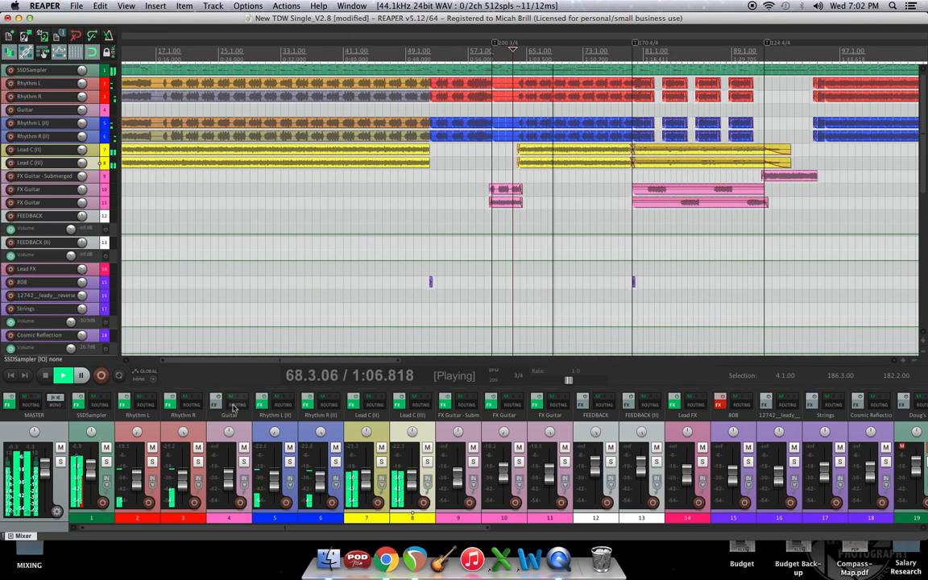
pyautogui.press('space')
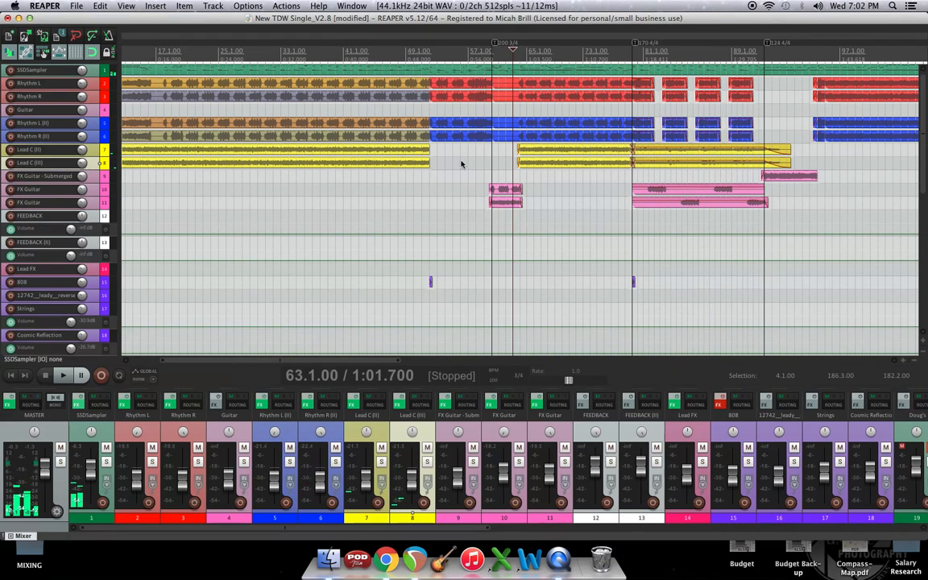
# Step: Inspect the Construct Kit and Mixer pages of the SSDSampler plugin on track 1, then close its FX window
pyautogui.press('super+grave')
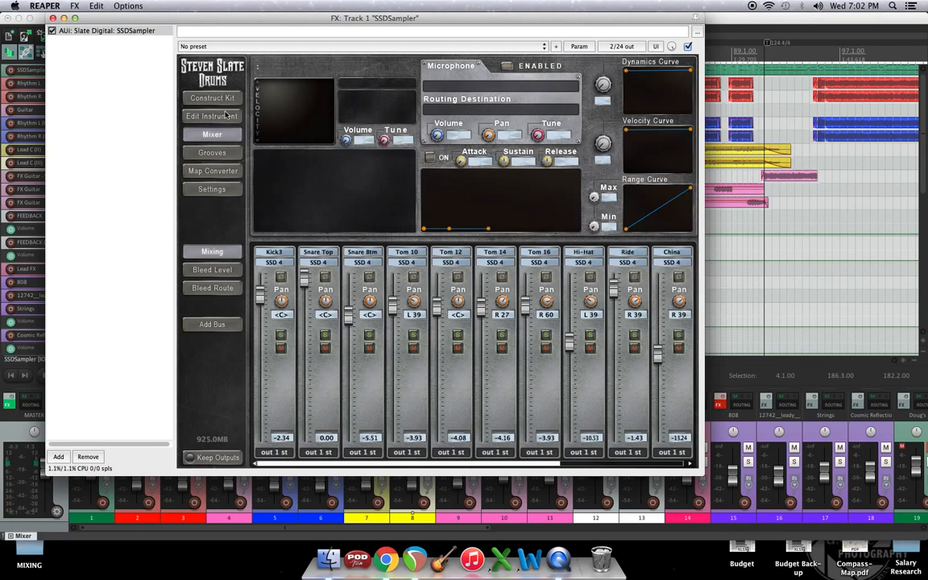
pyautogui.click(226, 99)
pyautogui.click(226, 99)
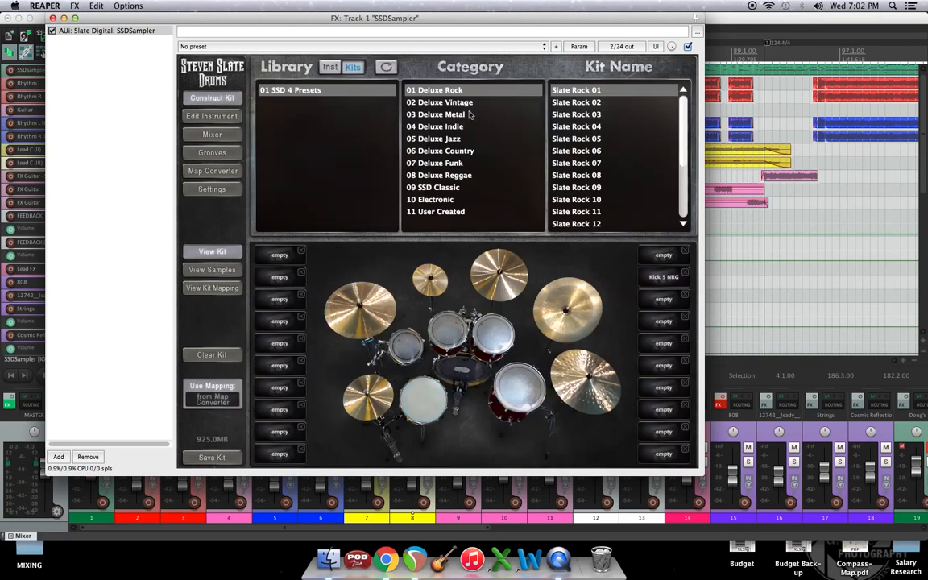
pyautogui.click(230, 136)
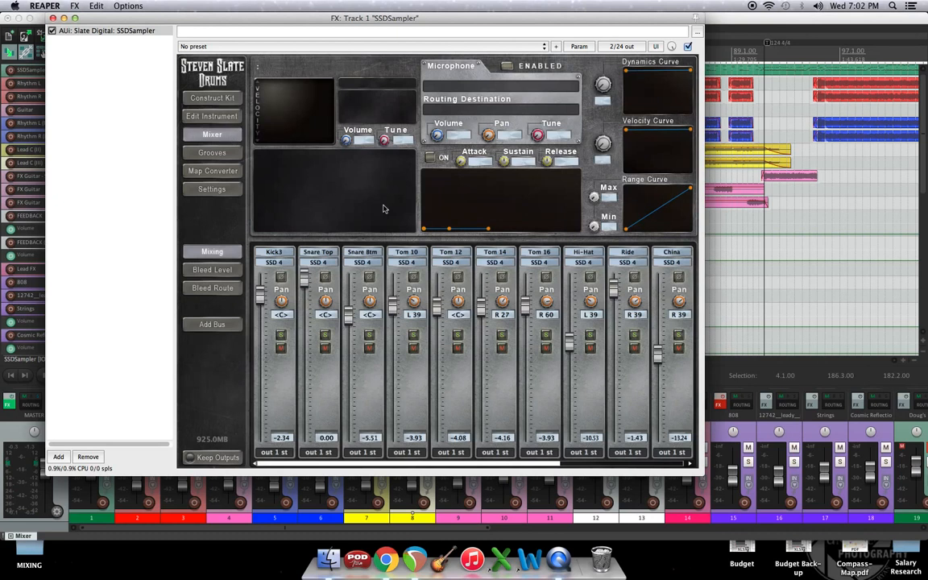
pyautogui.click(52, 18)
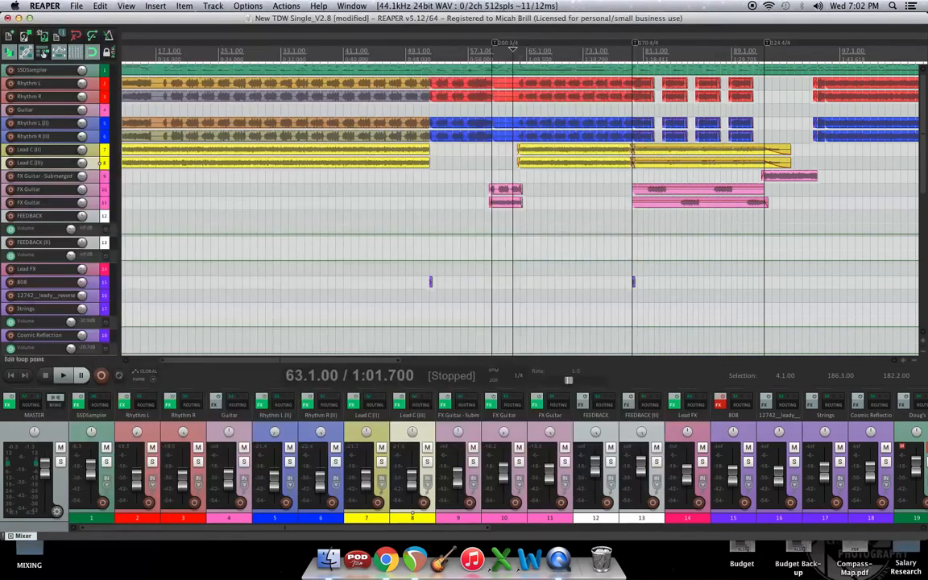
# Step: Open the SSDSampler track's drum item in the MIDI editor and show the whole song's notes
pyautogui.click(505, 75)
pyautogui.doubleClick(505, 75)
pyautogui.scroll(-2, 487, 197)
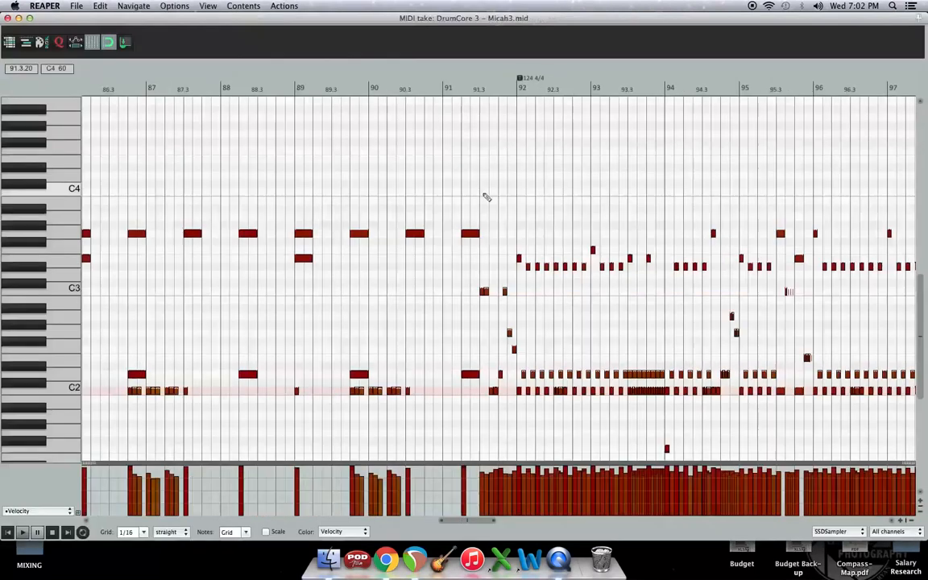
pyautogui.scroll(-6, 486, 196)
pyautogui.scroll(-4, 437, 194)
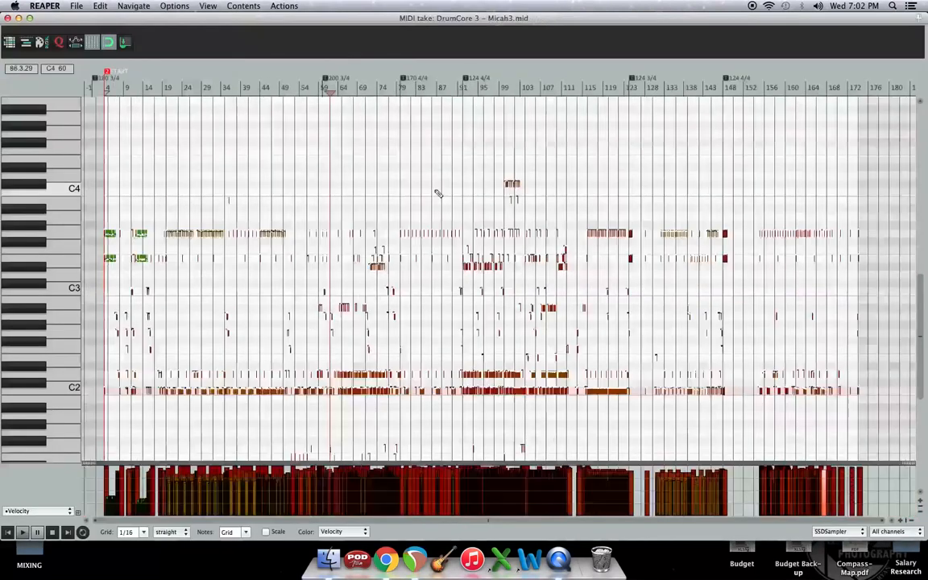
pyautogui.scroll(1, 436, 197)
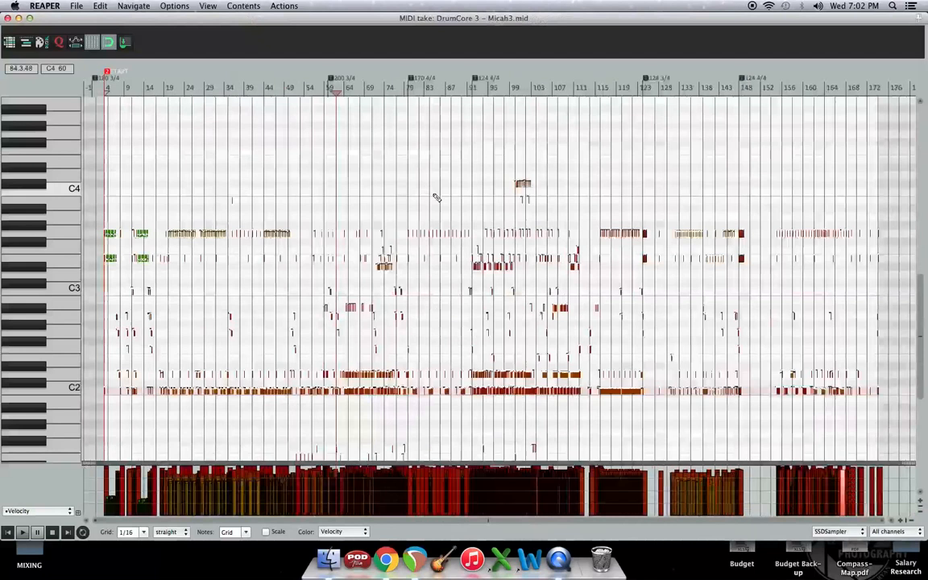
# Step: Place the edit cursor at measure 67 and examine the drum notes around measures 61 to 73
pyautogui.click(355, 91)
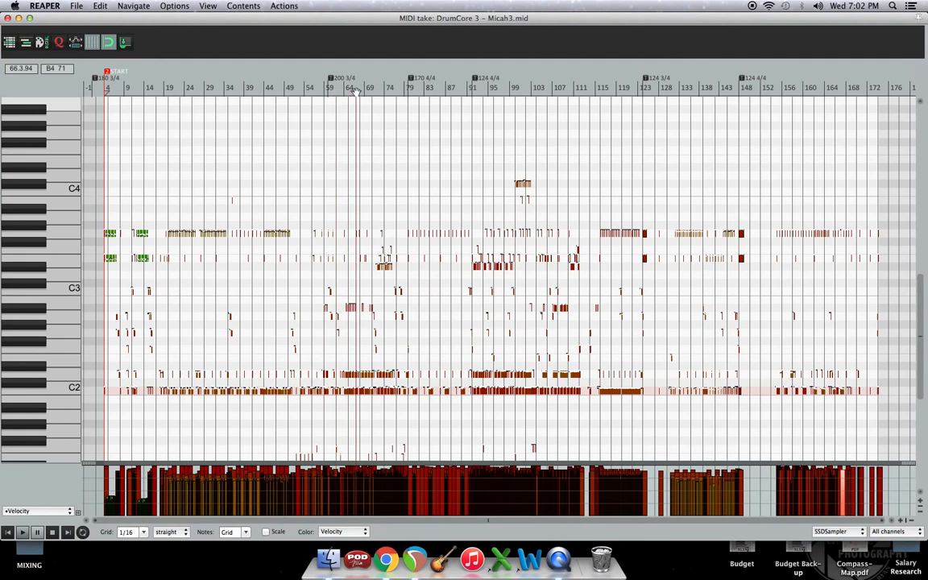
pyautogui.scroll(5, 355, 91)
pyautogui.scroll(4, 408, 114)
pyautogui.scroll(-2, 406, 115)
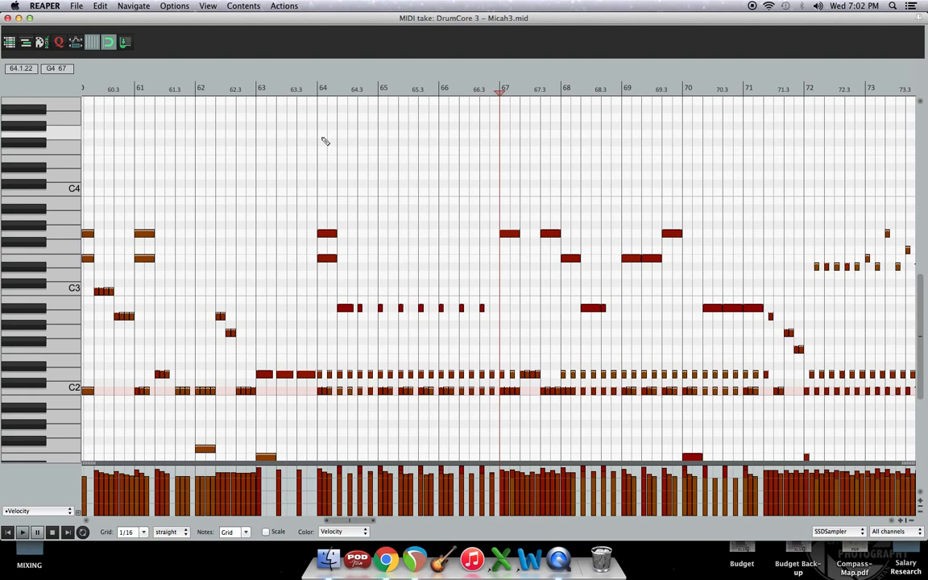
pyautogui.scroll(-1, 326, 141)
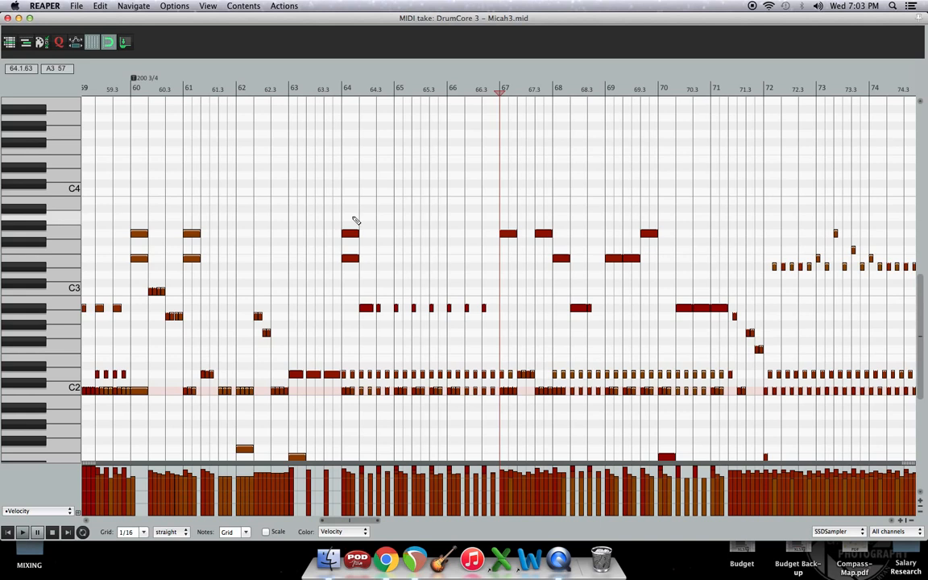
pyautogui.scroll(1, 359, 236)
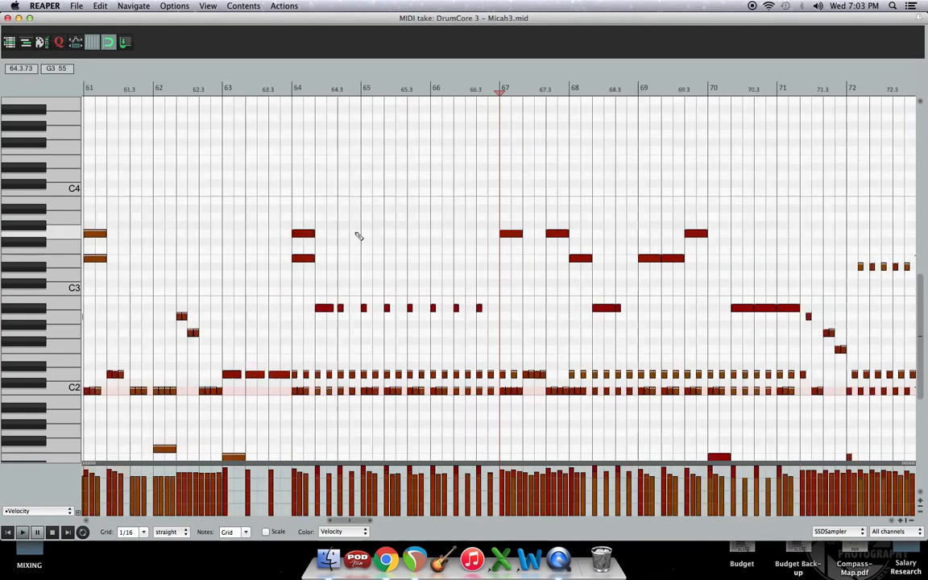
pyautogui.scroll(1, 364, 231)
pyautogui.scroll(1, 369, 226)
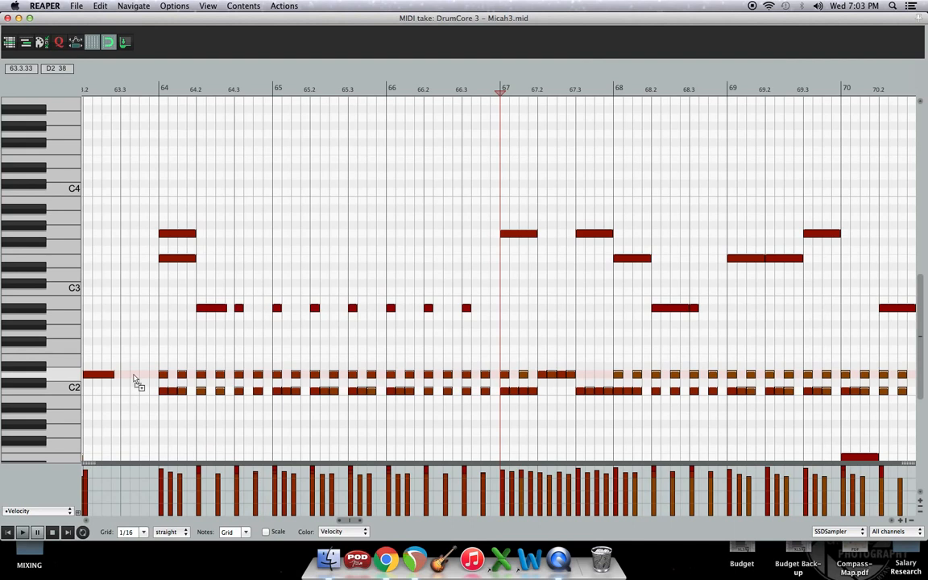
# Step: Check the velocities of the drum hits from measure 63 to 68 by selecting single D2 notes and a range of velocity bars
pyautogui.click(139, 375)
pyautogui.click(239, 375)
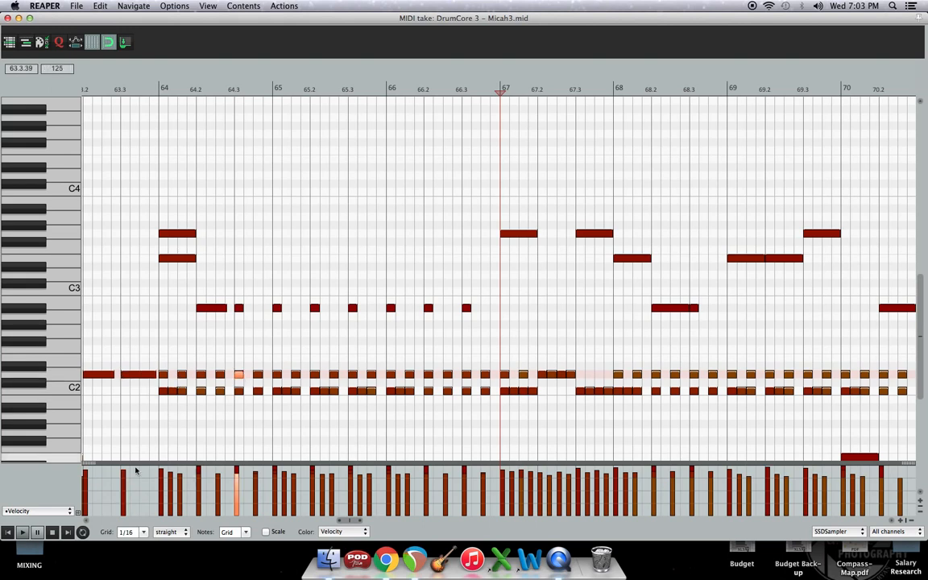
pyautogui.moveTo(136, 469); pyautogui.dragTo(629, 513)
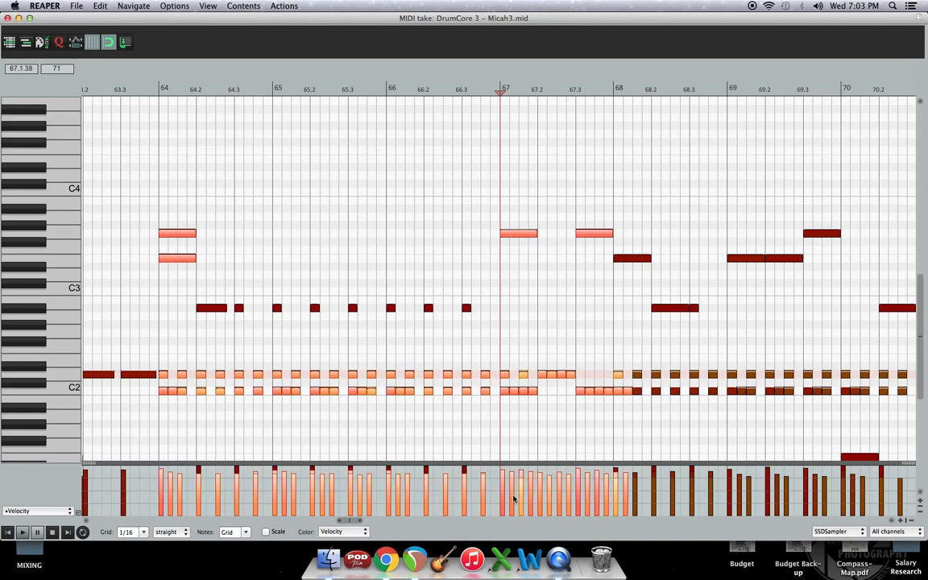
pyautogui.click(484, 374)
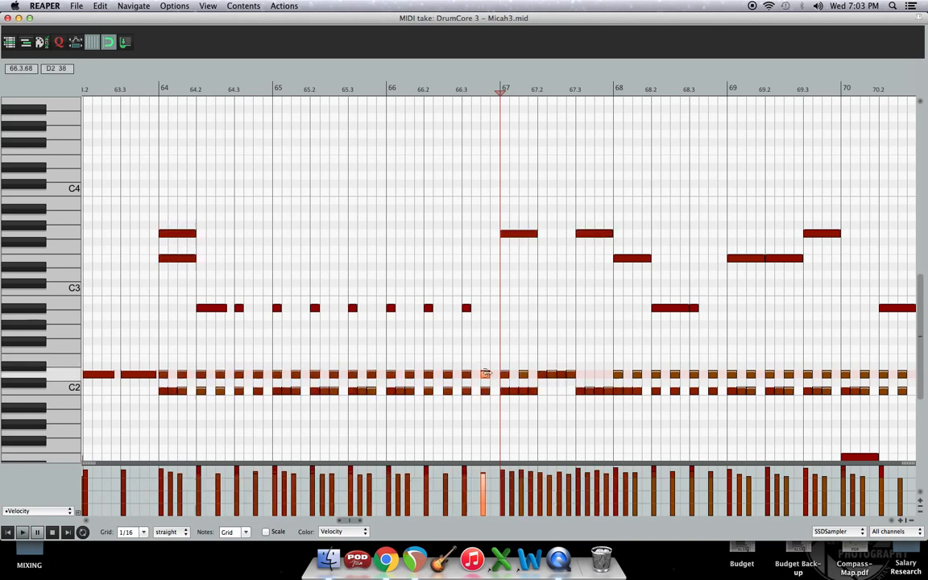
pyautogui.moveTo(486, 372); pyautogui.dragTo(514, 306)
pyautogui.moveTo(513, 425); pyautogui.dragTo(511, 425)
# Step: Place the edit cursor at measure 64 and examine closely how the drum notes line up with the grid
pyautogui.click(160, 89)
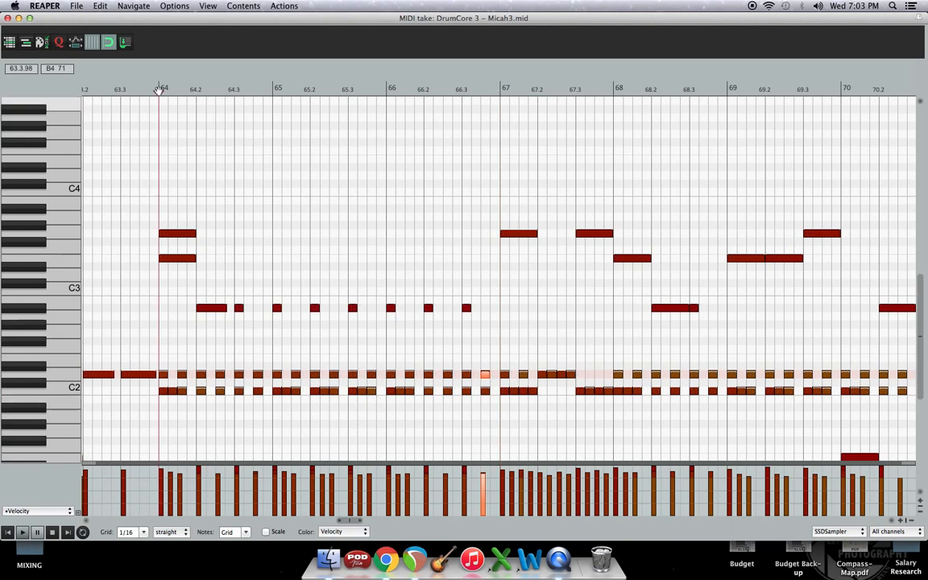
pyautogui.scroll(5, 441, 265)
pyautogui.scroll(15, 445, 266)
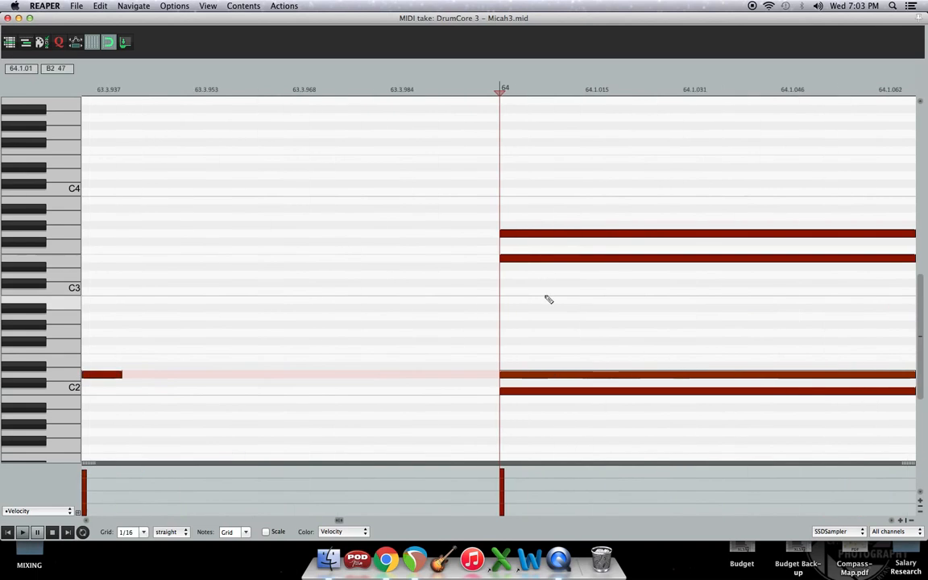
pyautogui.scroll(-10, 501, 287)
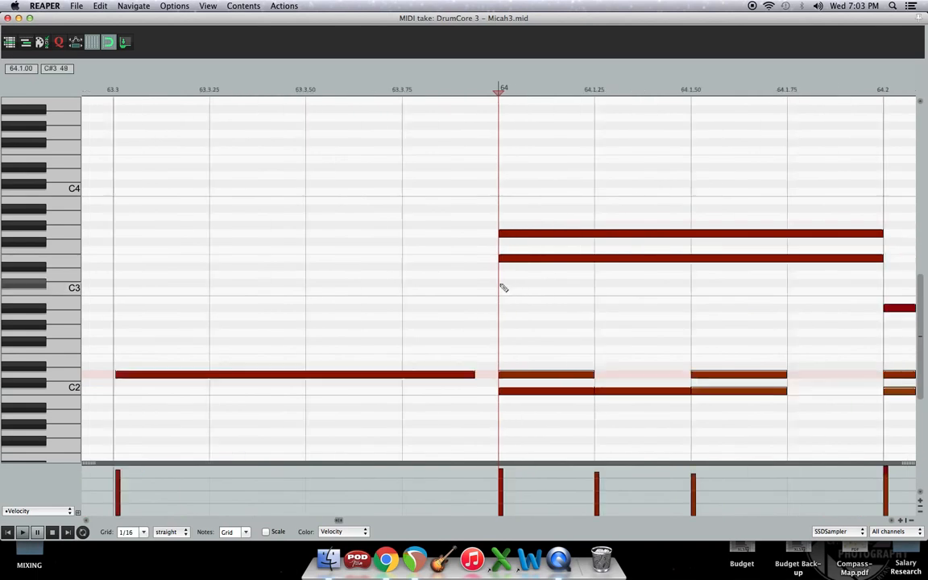
pyautogui.scroll(-10, 504, 287)
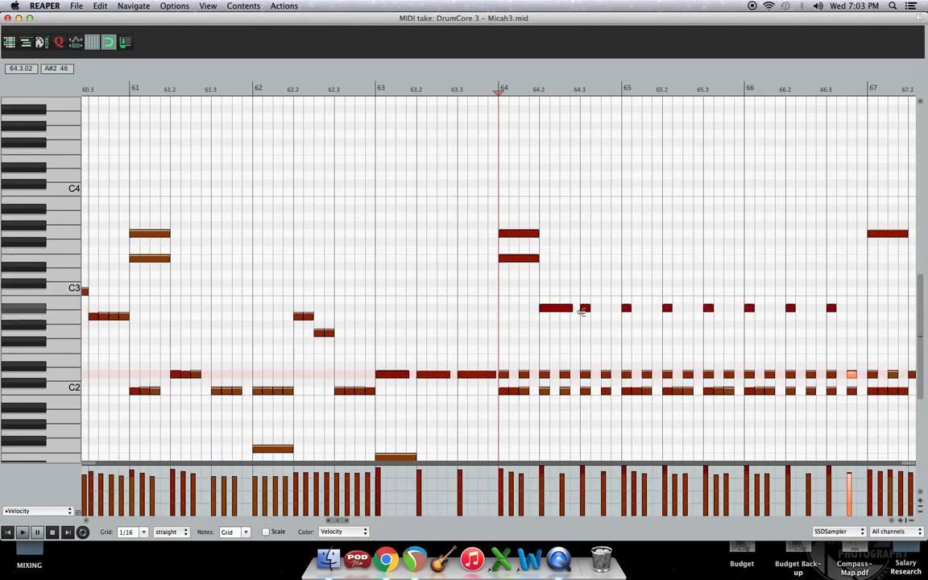
pyautogui.scroll(15, 577, 310)
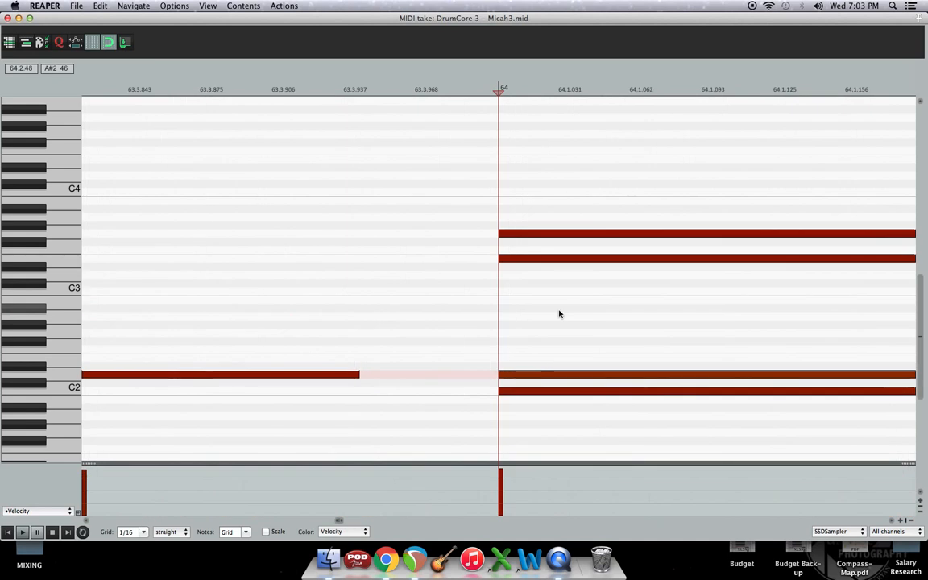
# Step: Turn off grid snapping, and try shifting the D2 note at measure 64 slightly past the beat before undoing the move
pyautogui.click(530, 376)
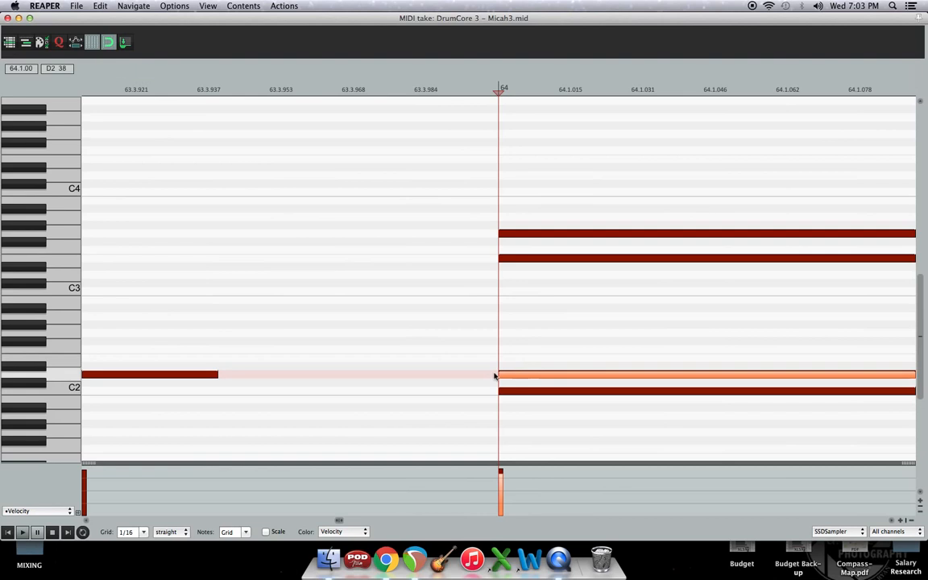
pyautogui.click(108, 43)
pyautogui.moveTo(576, 378); pyautogui.dragTo(693, 377)
pyautogui.scroll(-5, 700, 377)
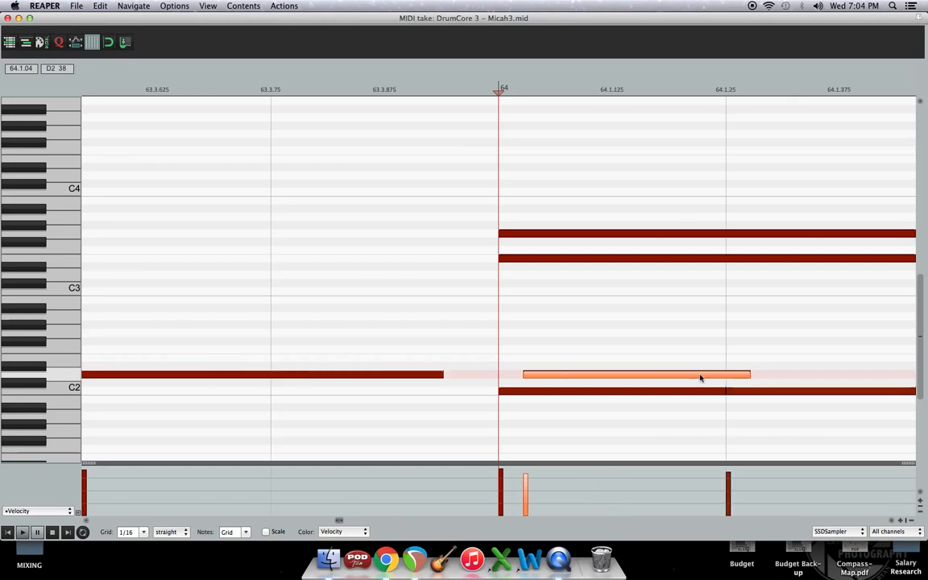
pyautogui.press('super+z')
# Step: Play the drum part in the MIDI editor from just before the 124 BPM 4/4 change at measure 92
pyautogui.scroll(-10, 568, 299)
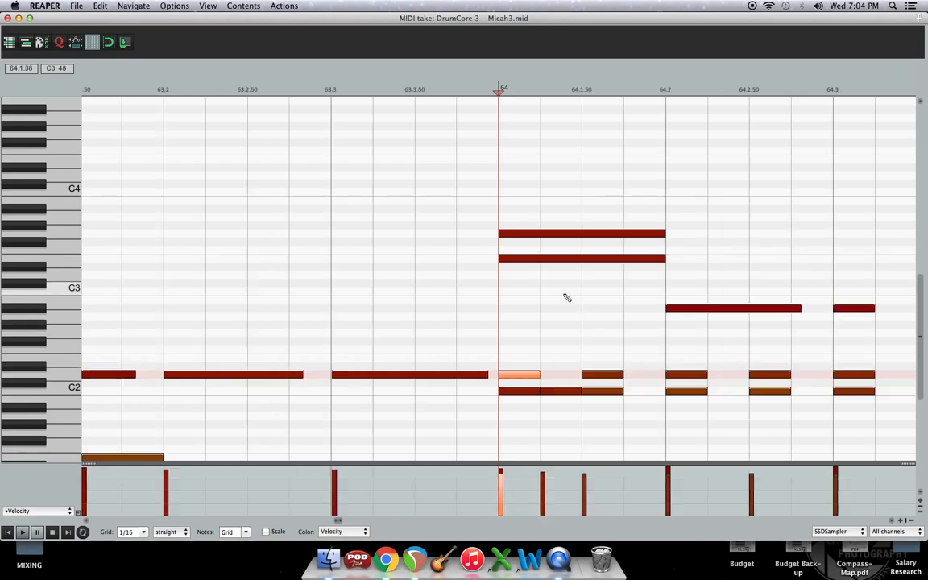
pyautogui.scroll(-15, 564, 296)
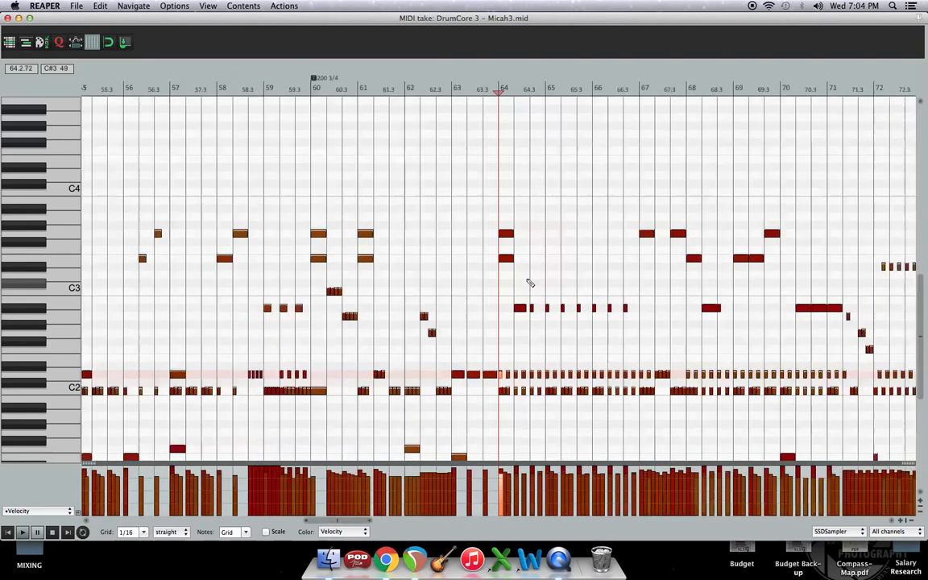
pyautogui.scroll(-2, 564, 242)
pyautogui.scroll(-4, 499, 161)
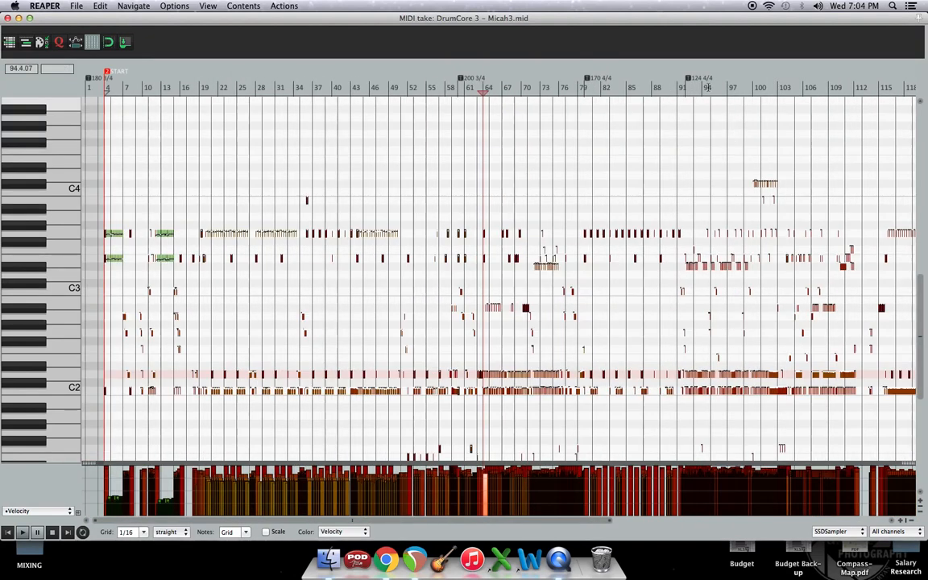
pyautogui.scroll(10, 594, 254)
pyautogui.scroll(5, 481, 229)
pyautogui.scroll(-5, 410, 193)
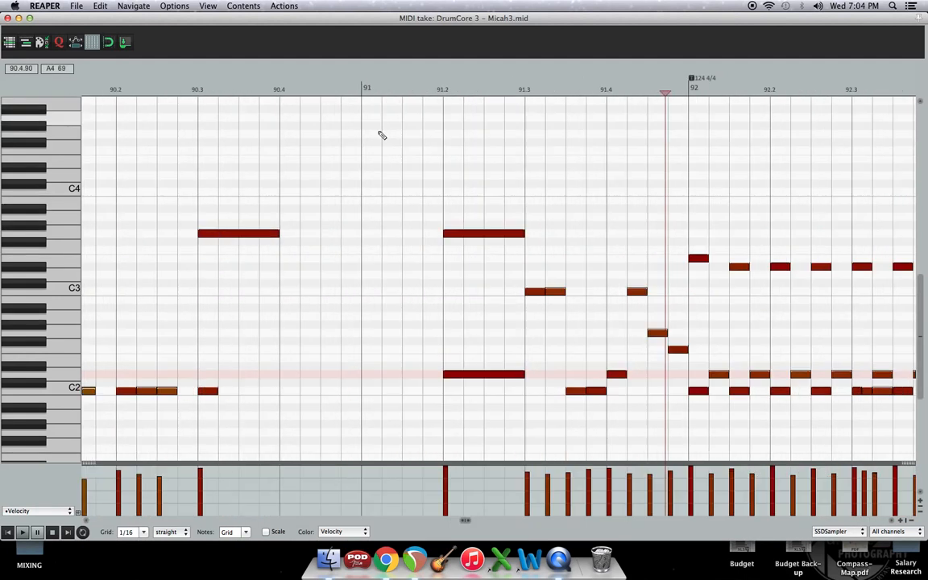
pyautogui.press('space')
pyautogui.scroll(-2, 555, 256)
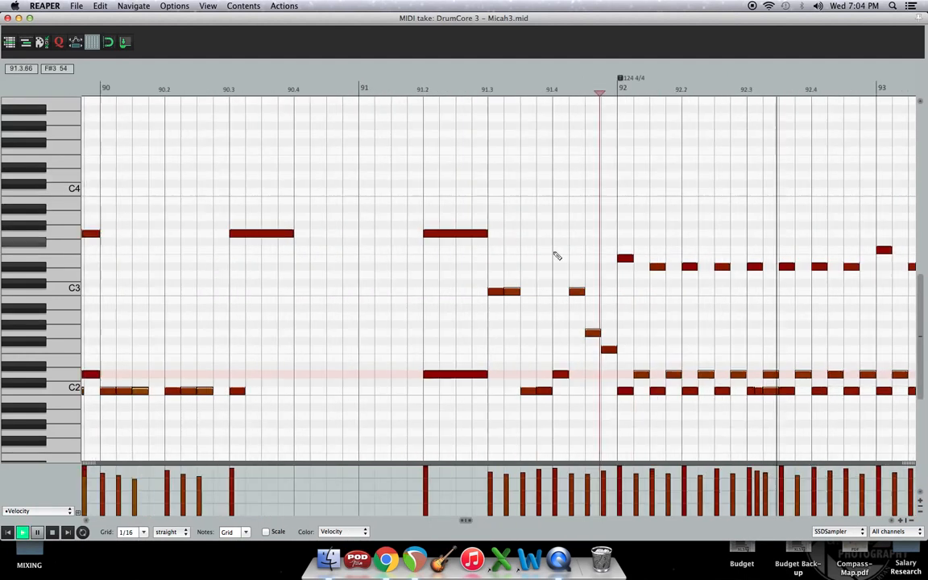
pyautogui.scroll(-1, 555, 256)
pyautogui.scroll(-2, 534, 114)
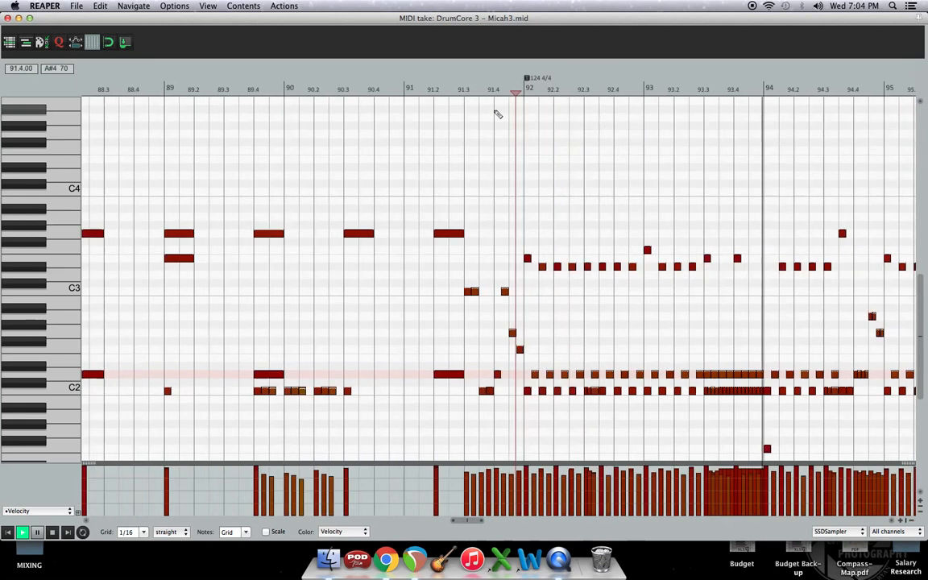
# Step: Stop playback and solo the SSDSampler track in the mixer, returning to the maximized MIDI editor
pyautogui.press('space')
pyautogui.scroll(3, 581, 200)
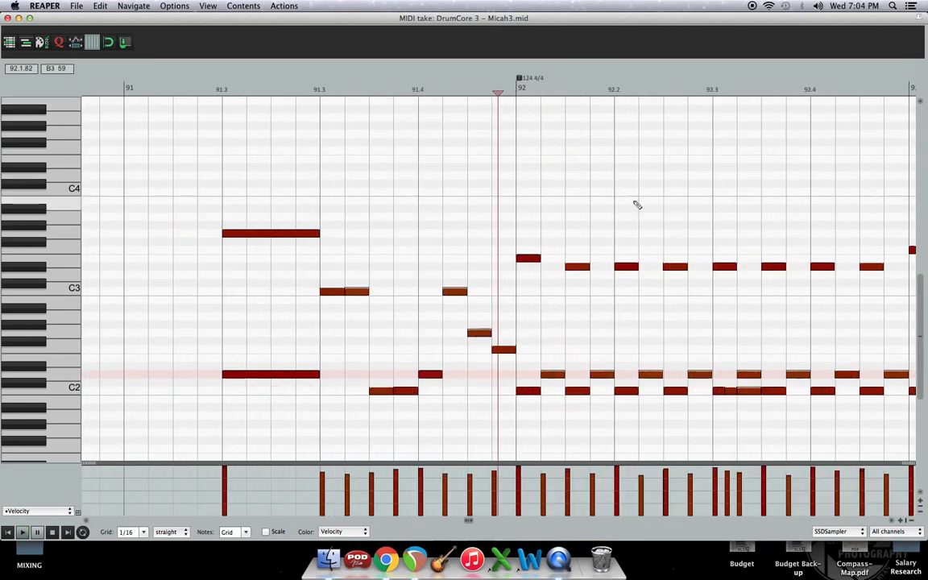
pyautogui.scroll(2, 596, 233)
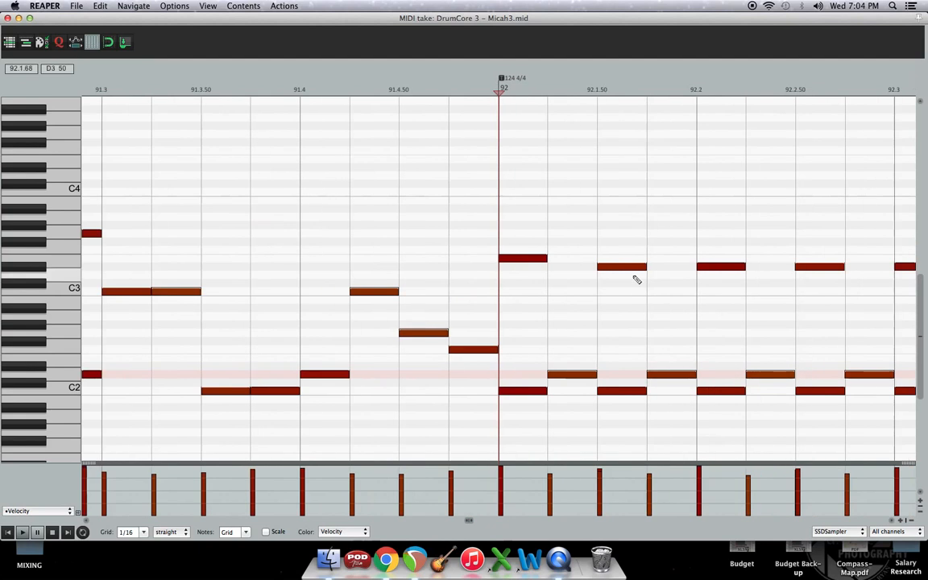
pyautogui.scroll(-5, 575, 260)
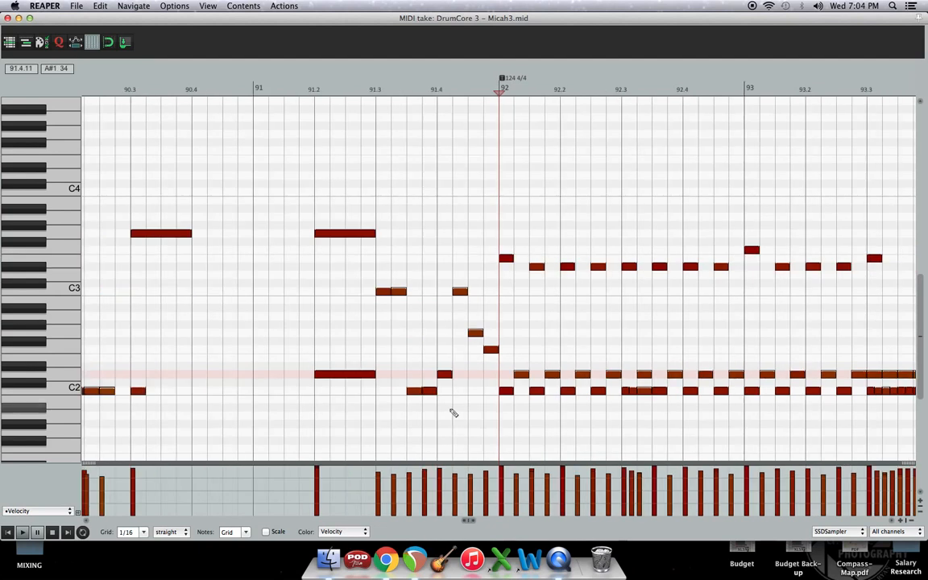
pyautogui.moveTo(61, 19); pyautogui.dragTo(327, 39)
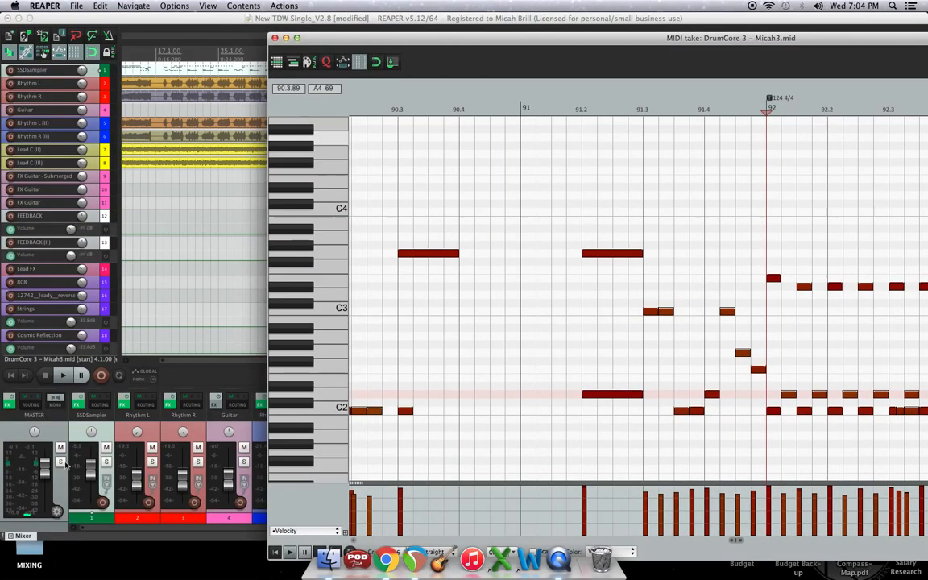
pyautogui.click(108, 463)
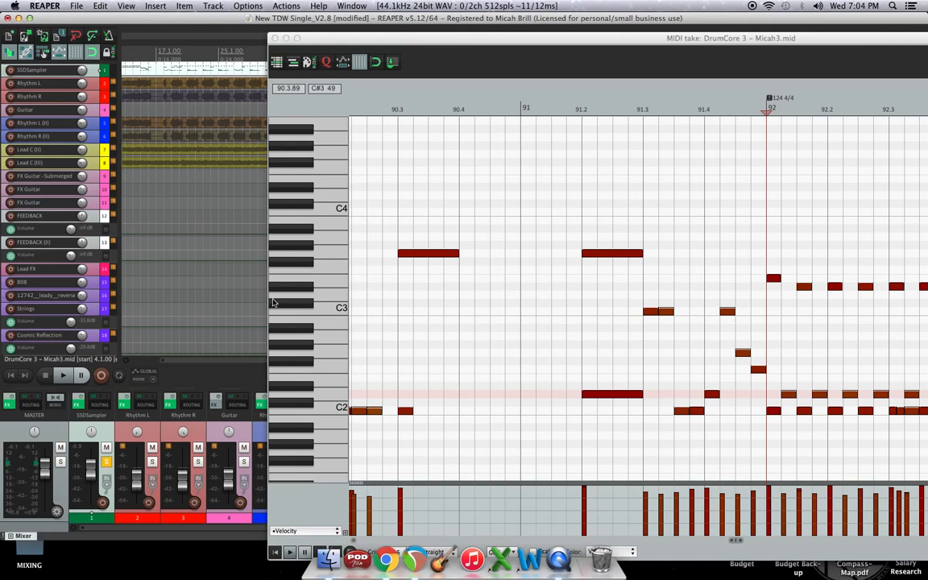
pyautogui.click(297, 38)
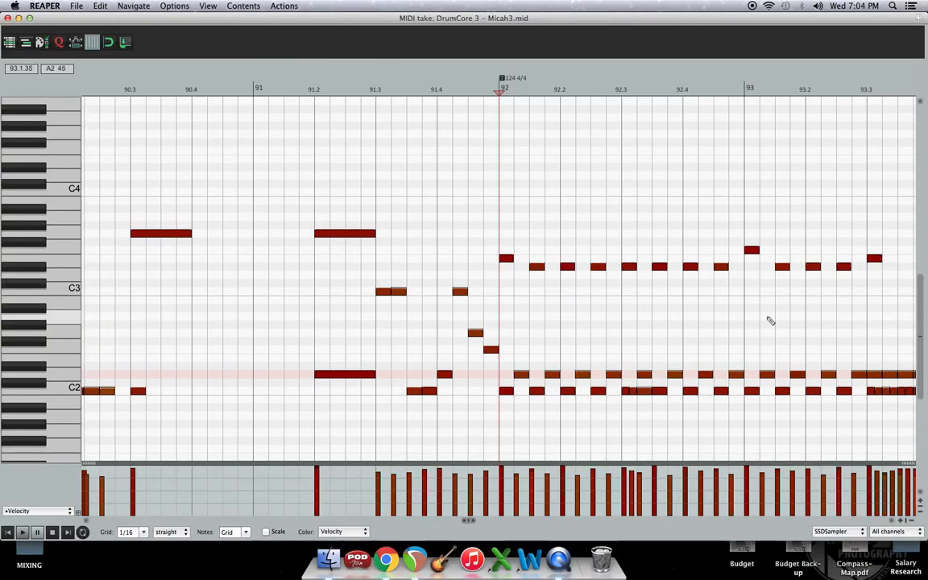
# Step: Select the drum notes in measures 92 and 93 and quantize their positions to the grid at 100% strength
pyautogui.moveTo(764, 320); pyautogui.dragTo(533, 321)
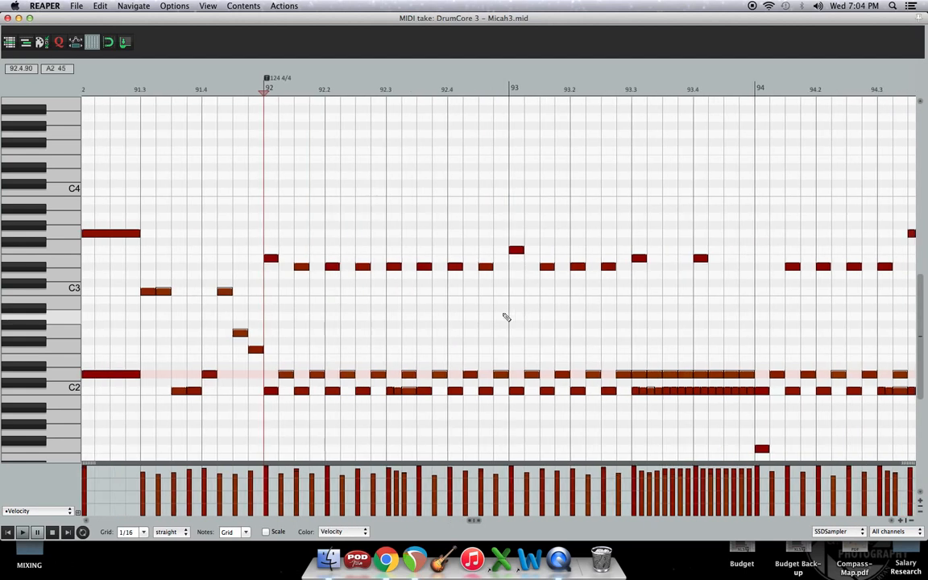
pyautogui.hscroll(-3, 321, 215)
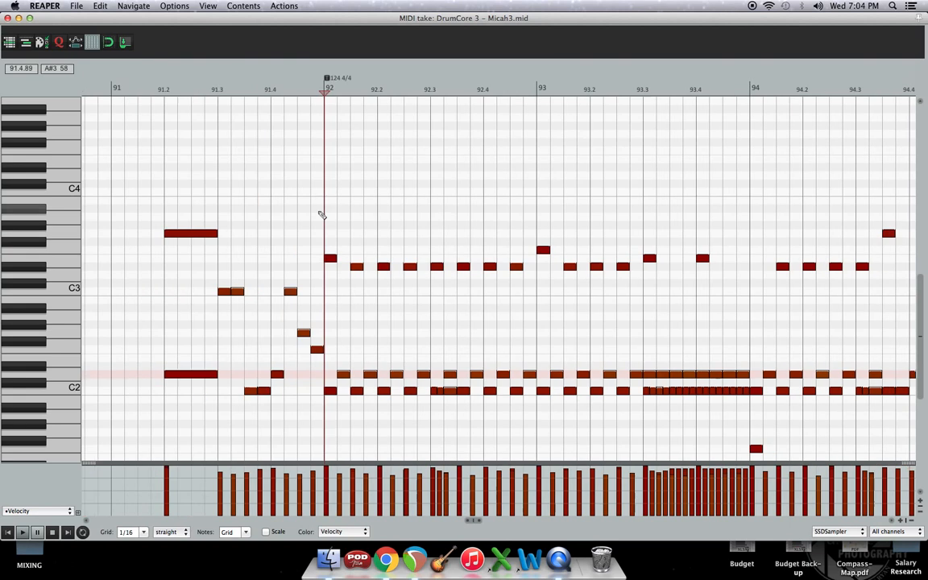
pyautogui.moveTo(327, 192); pyautogui.dragTo(694, 408)
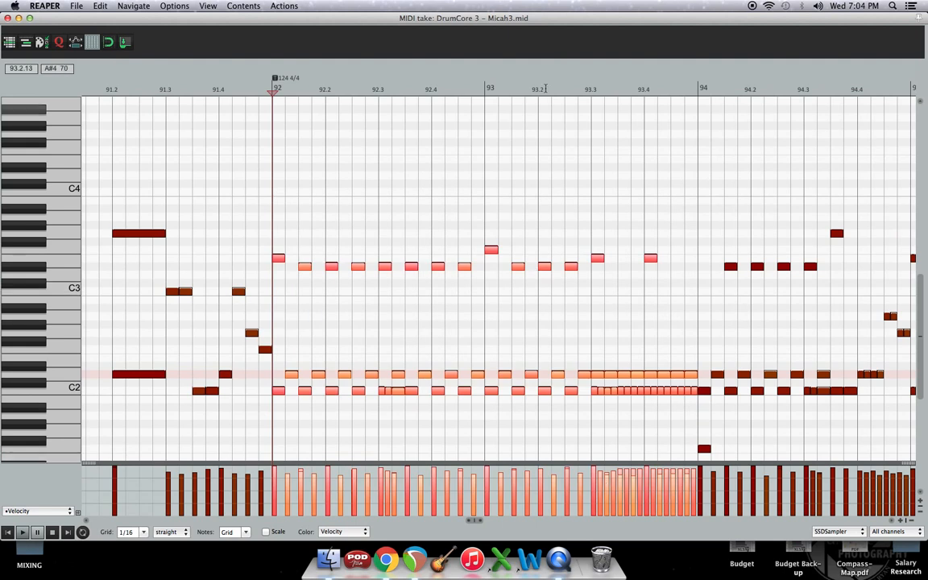
pyautogui.press('q')
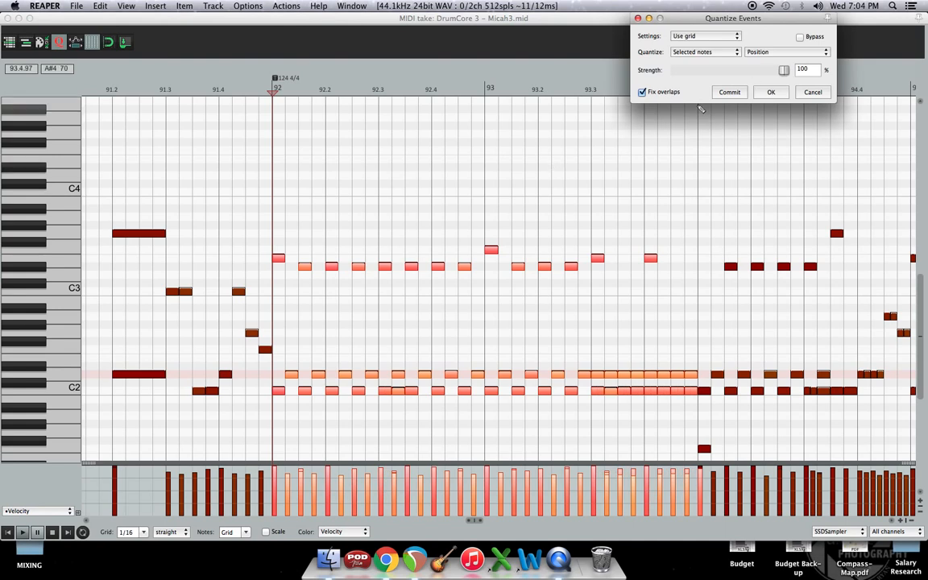
pyautogui.click(729, 92)
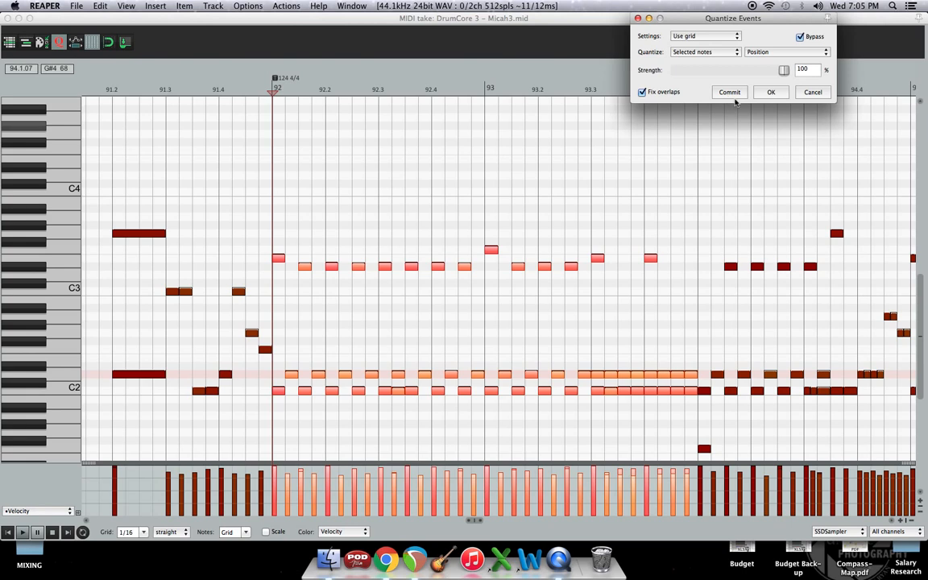
pyautogui.click(811, 92)
pyautogui.press('h')
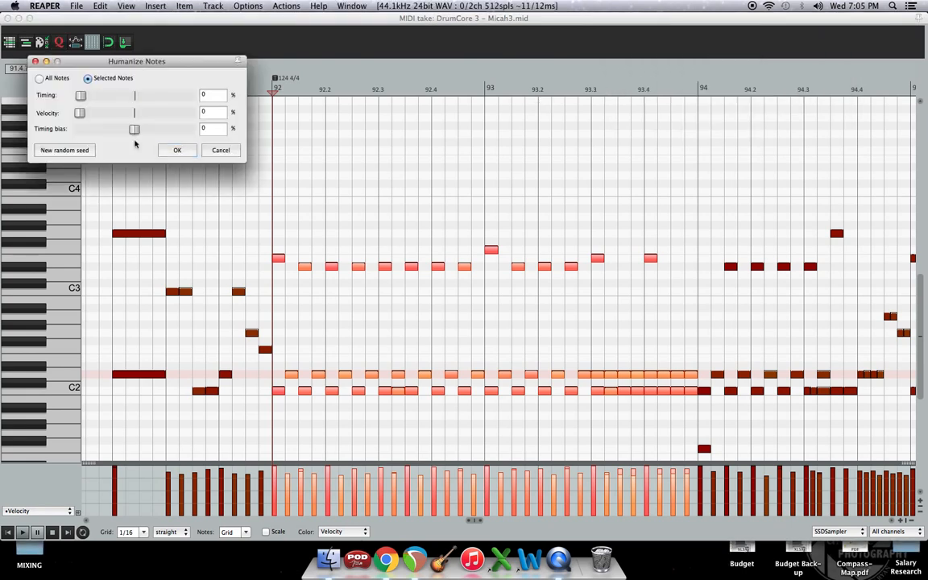
pyautogui.click(220, 150)
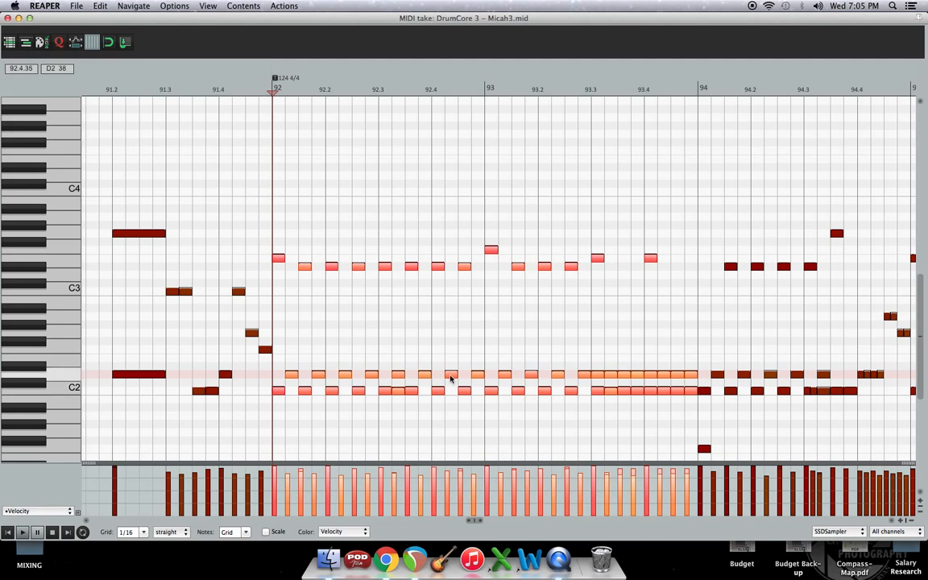
pyautogui.rightClick(450, 379)
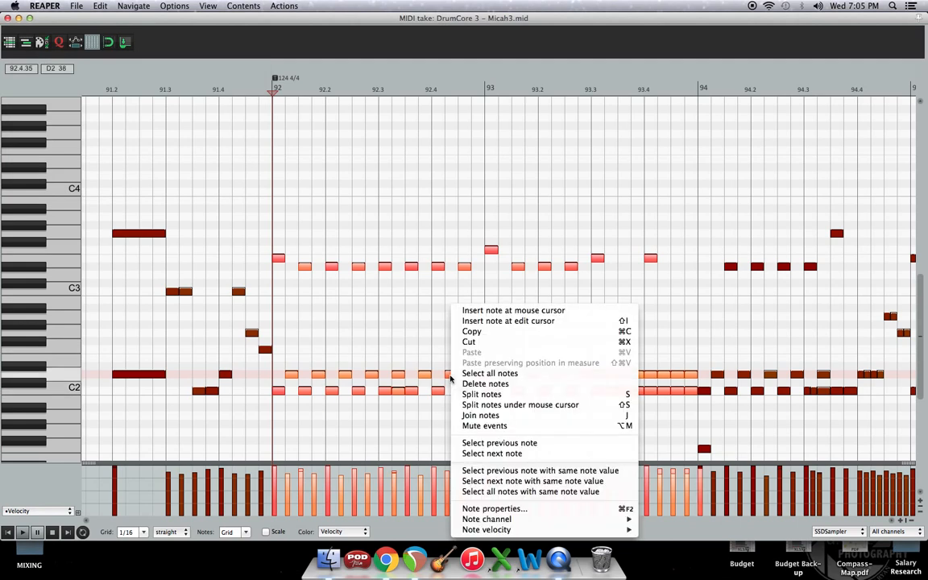
pyautogui.click(106, 20)
pyautogui.click(100, 6)
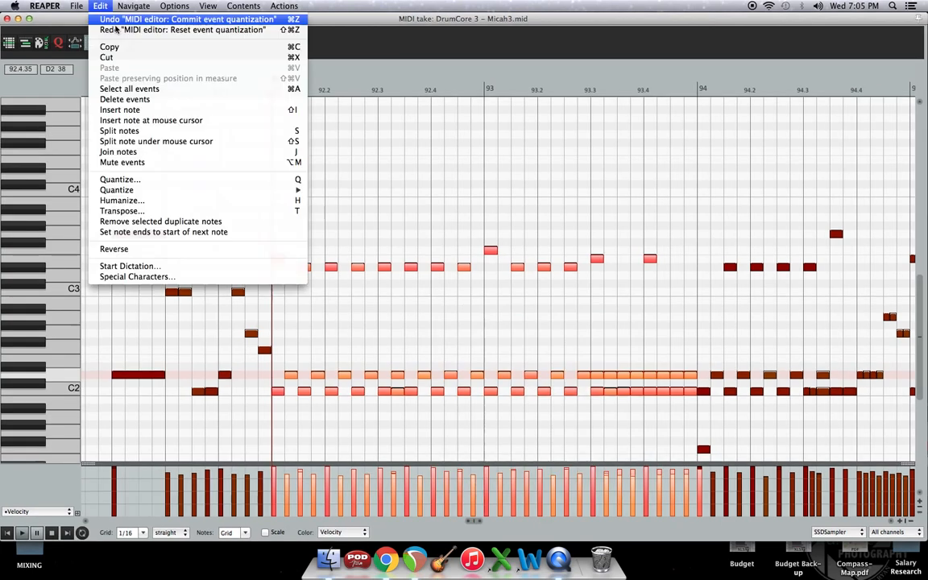
pyautogui.click(442, 273)
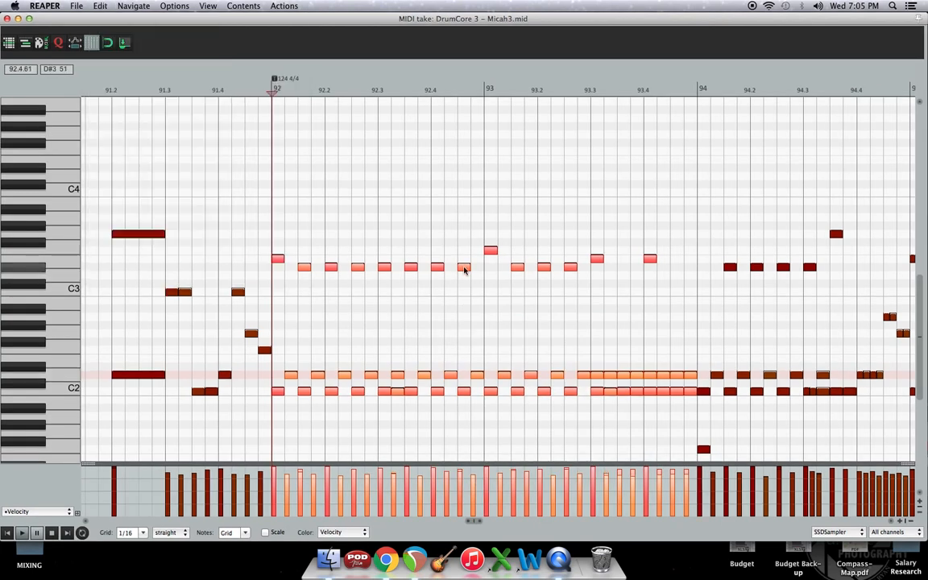
# Step: Set all selected drum notes in measures 92 and 93 to one uniform full velocity
pyautogui.rightClick(464, 270)
pyautogui.moveTo(574, 493)
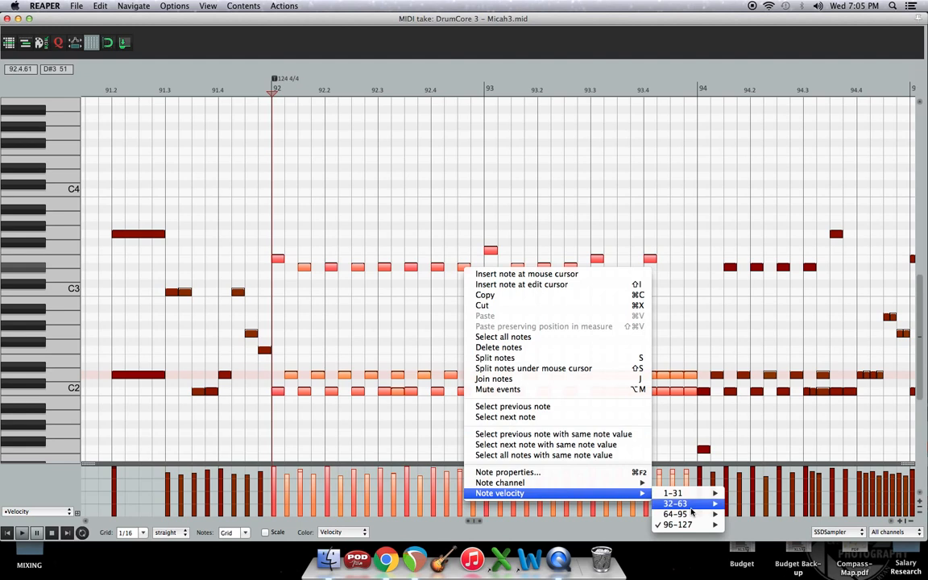
pyautogui.moveTo(682, 524)
pyautogui.click(742, 530)
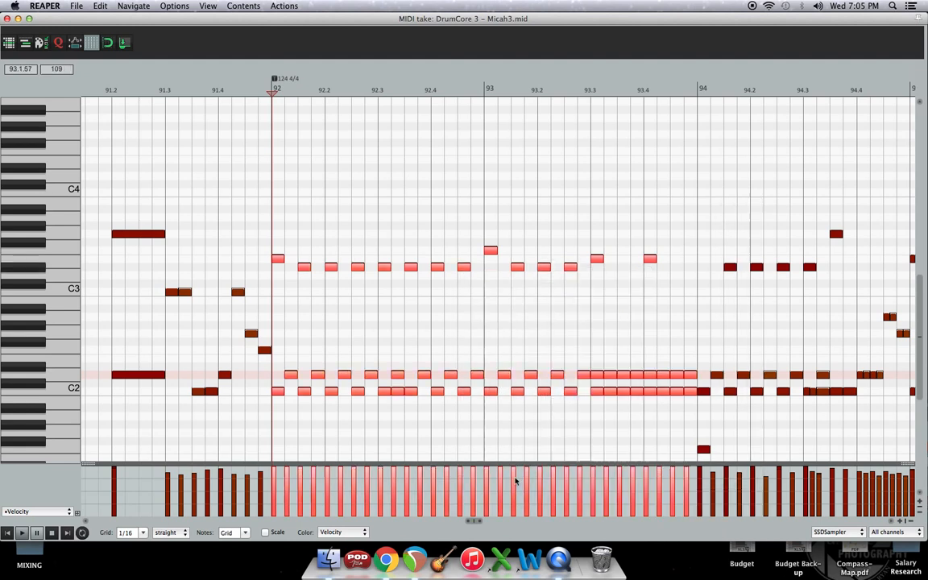
# Step: Deselect the notes and play the quantized, uniform-velocity drums from just before measure 92
pyautogui.click(282, 151)
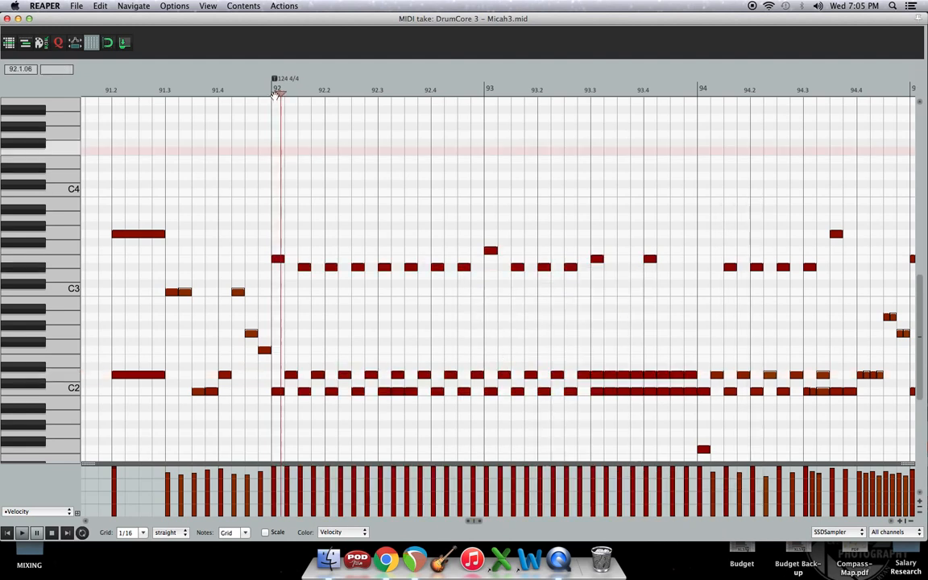
pyautogui.click(272, 93)
pyautogui.click(241, 94)
pyautogui.press('space')
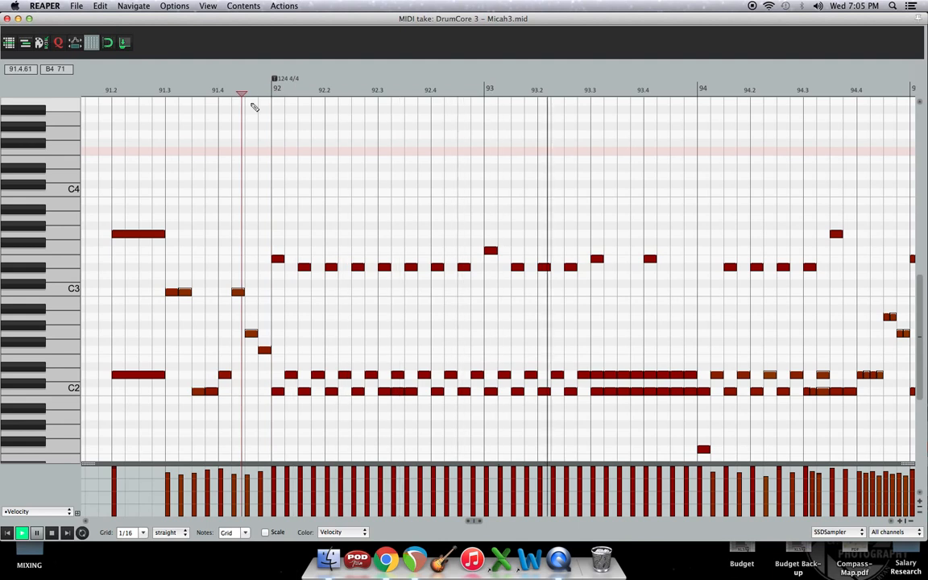
pyautogui.press('space')
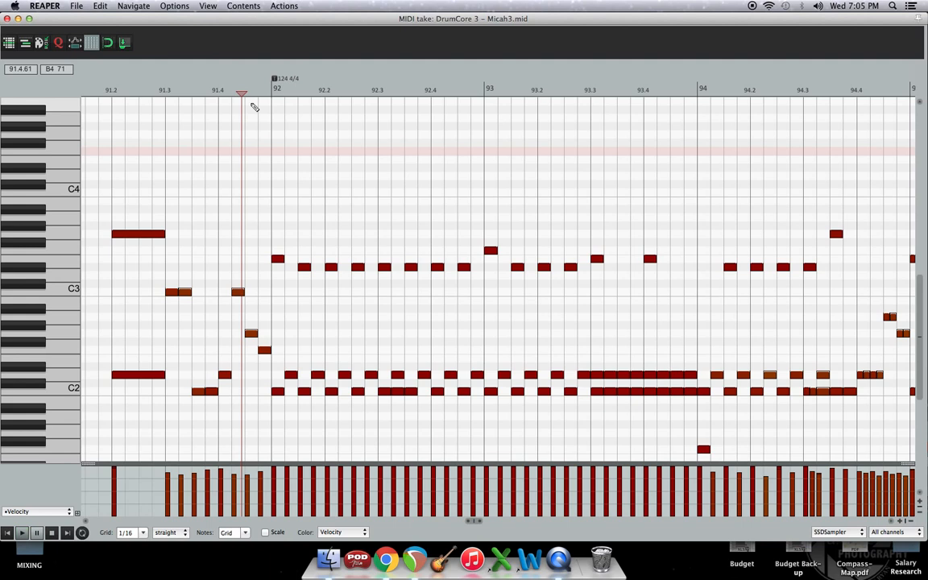
# Step: Undo the velocity and quantize changes in measures 92 and 93, and play the original drum part for comparison
pyautogui.press('super+z')
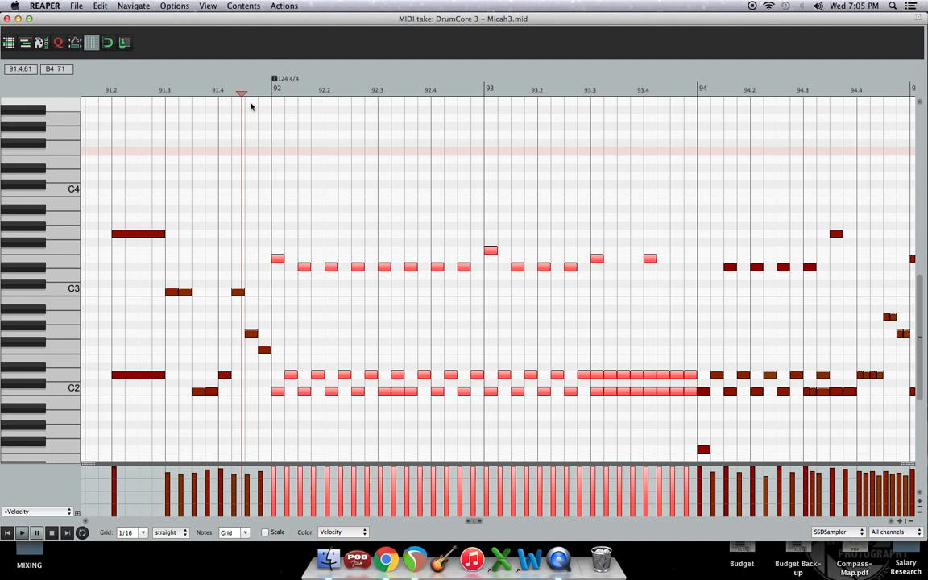
pyautogui.press('super+z')
pyautogui.press('super+z')
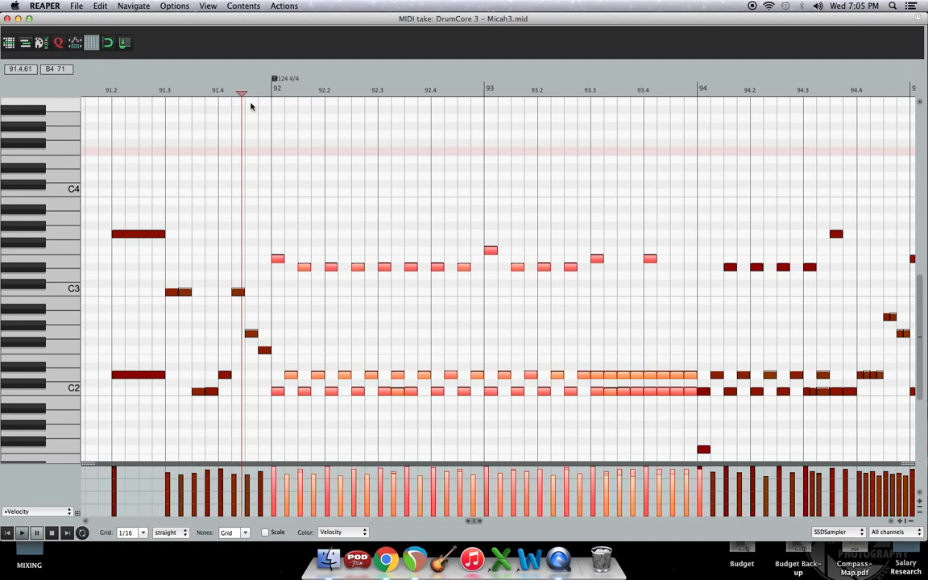
pyautogui.press('super+z')
pyautogui.press('super+z')
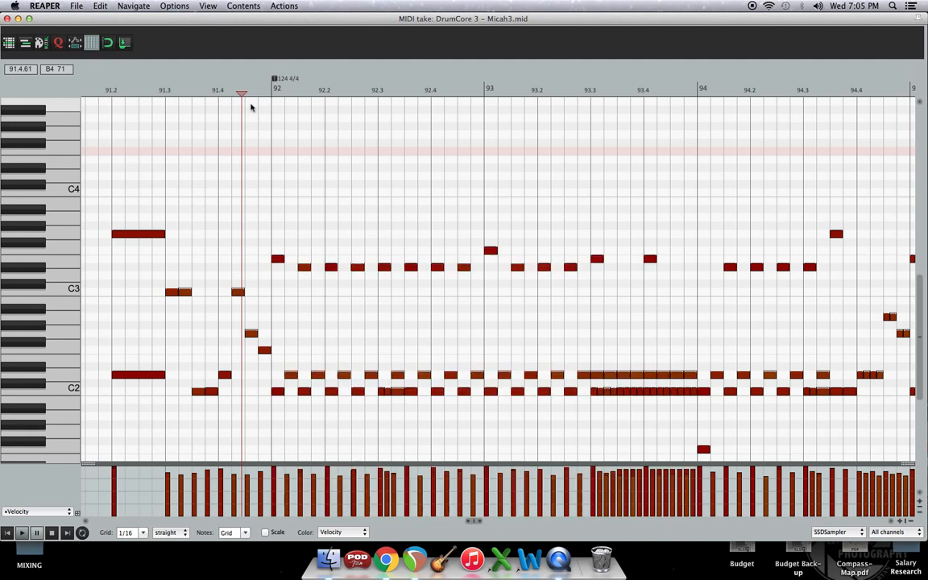
pyautogui.press('space')
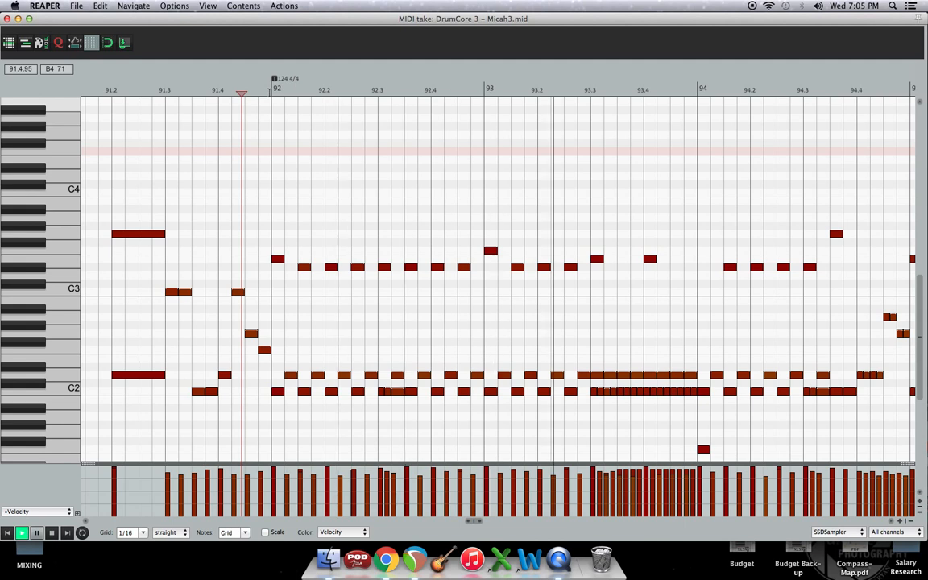
pyautogui.press('space')
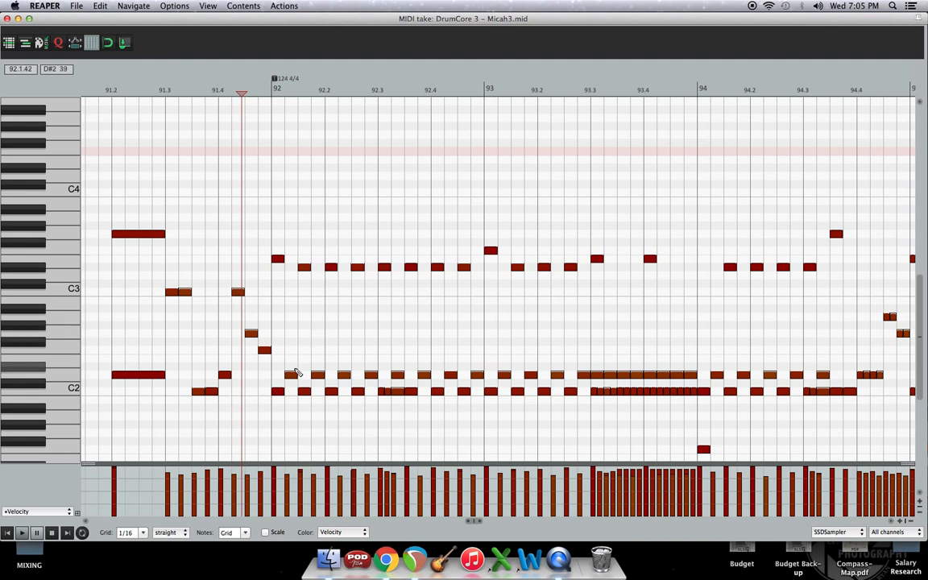
# Step: Inspect the velocities of the D2 notes in measure 92, showing the values on the notes briefly
pyautogui.moveTo(293, 367); pyautogui.dragTo(306, 381)
pyautogui.moveTo(320, 366); pyautogui.dragTo(332, 376)
pyautogui.moveTo(342, 365); pyautogui.dragTo(383, 378)
pyautogui.moveTo(389, 365); pyautogui.dragTo(435, 378)
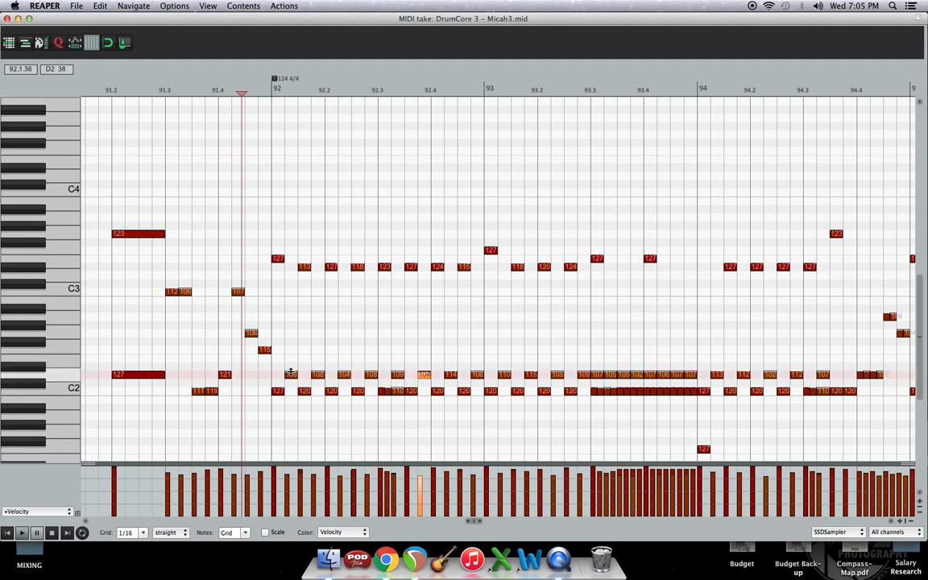
pyautogui.press('v')
pyautogui.press('v')
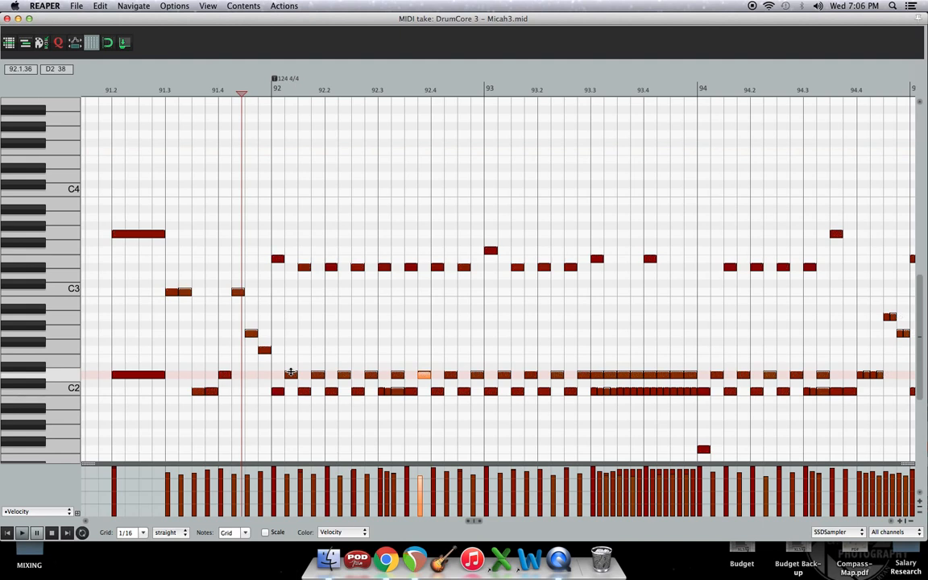
pyautogui.click(344, 375)
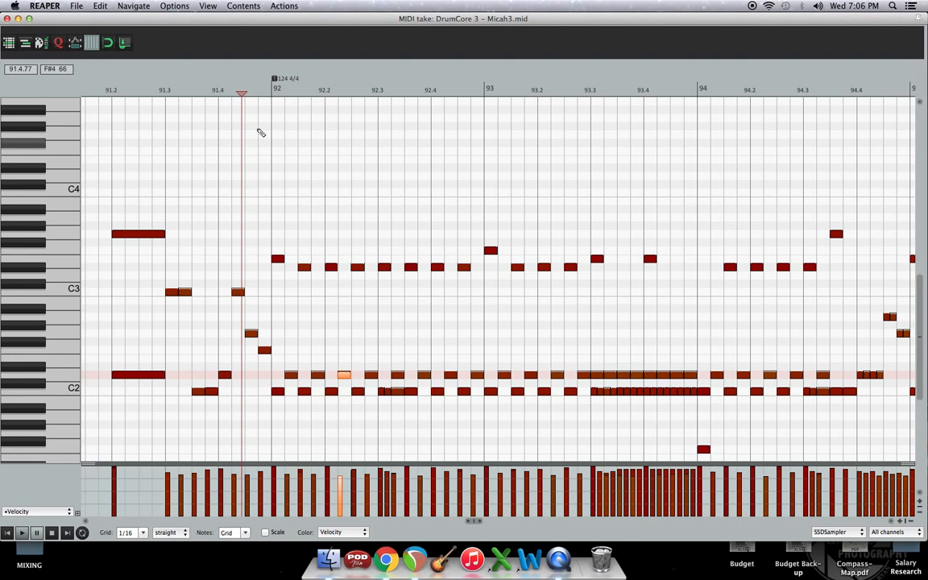
# Step: Place the edit cursor at measure 92, select the D2 notes up to beat 93.3, and level their velocities to one lower value
pyautogui.click(205, 88)
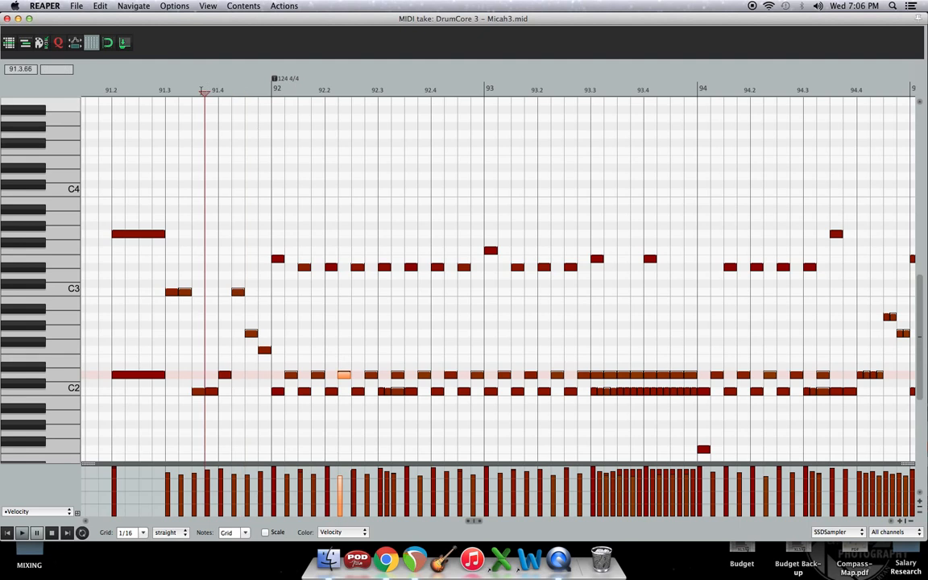
pyautogui.click(275, 104)
pyautogui.scroll(-2, 497, 308)
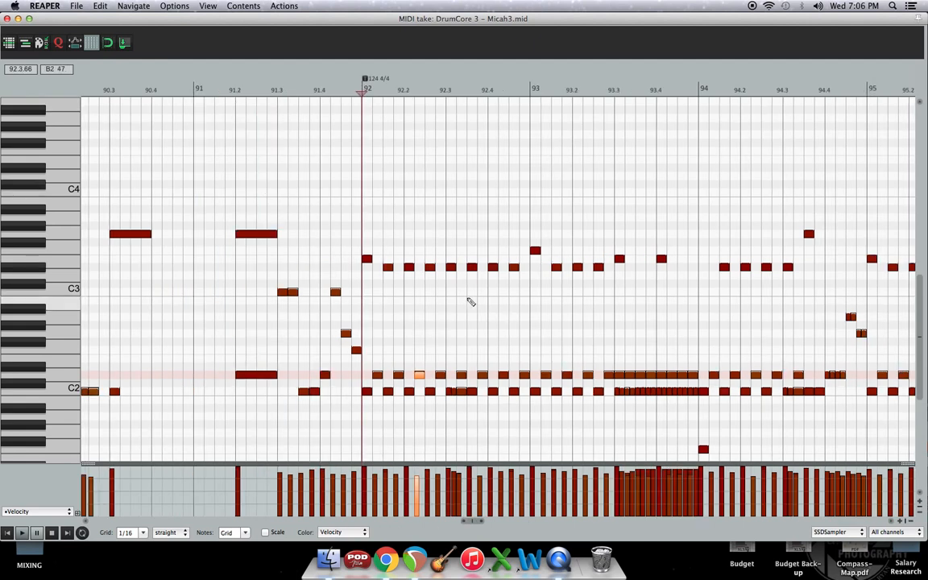
pyautogui.moveTo(620, 375); pyautogui.dragTo(628, 374)
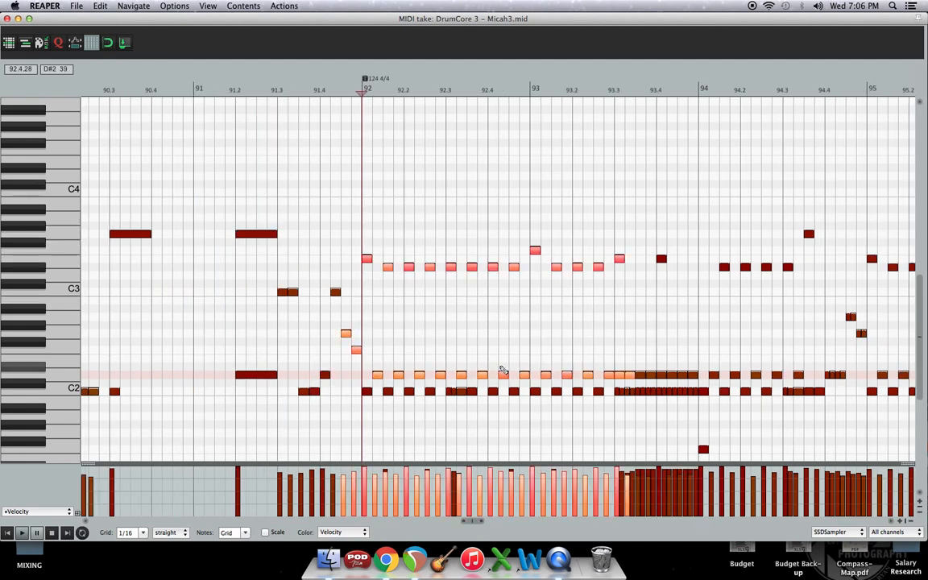
pyautogui.rightClick(392, 365)
pyautogui.moveTo(372, 364); pyautogui.dragTo(592, 376)
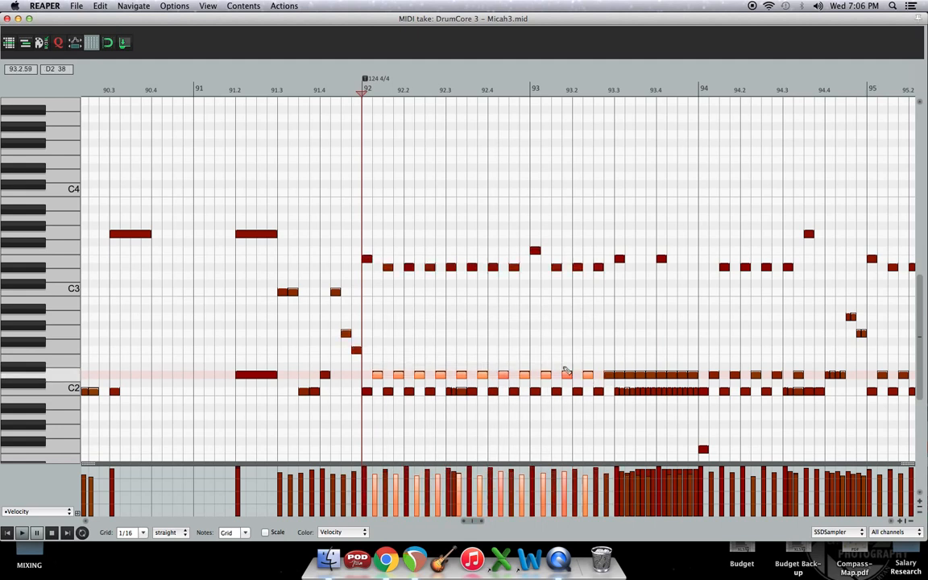
pyautogui.moveTo(564, 493); pyautogui.dragTo(394, 344)
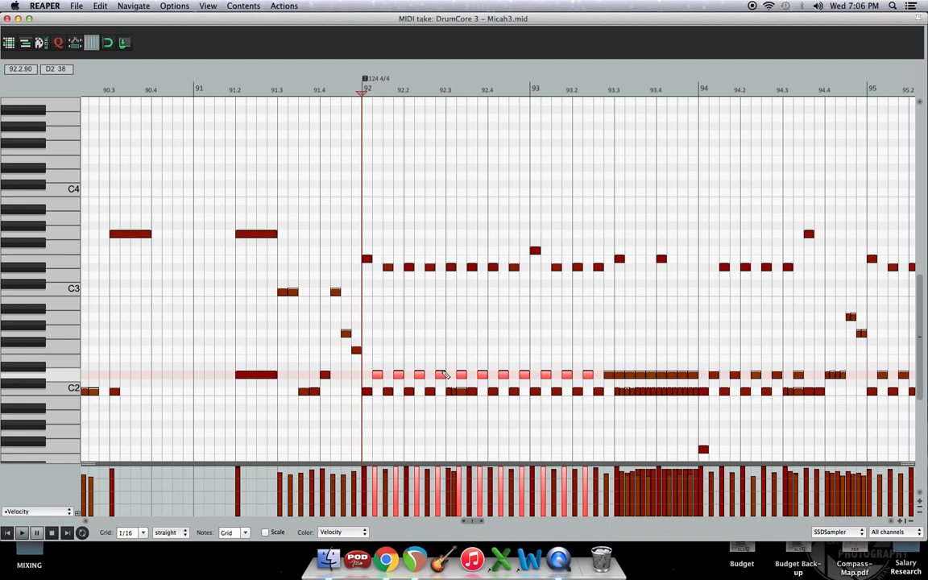
pyautogui.moveTo(442, 371); pyautogui.dragTo(446, 383)
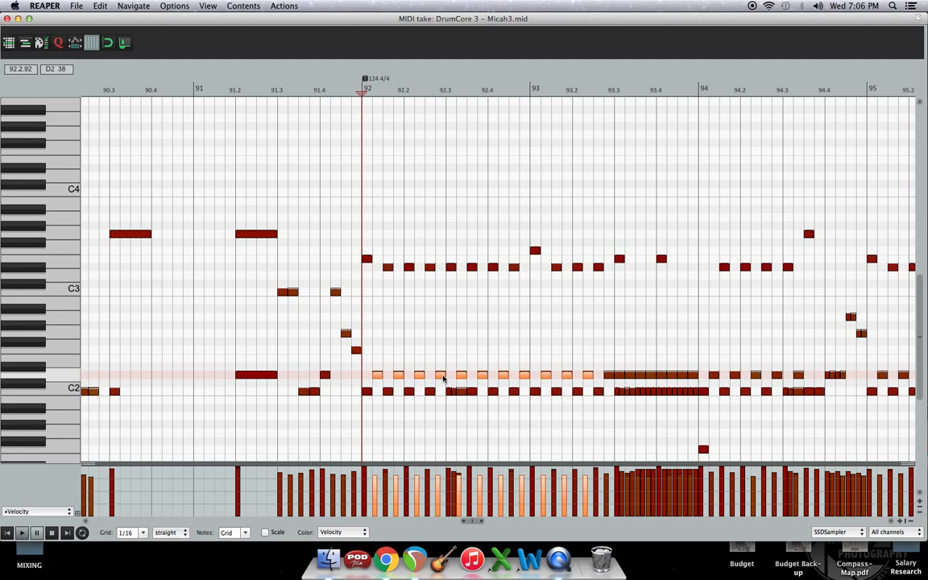
# Step: Humanize the selected D2 notes in measures 92 and 93 with 5% velocity and 0% timing, and clear the selection
pyautogui.press('h')
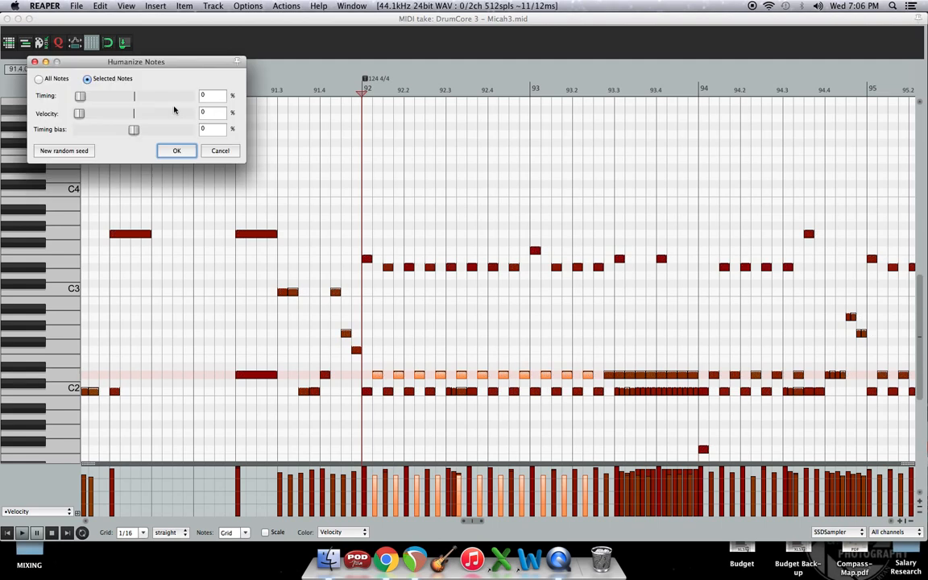
pyautogui.moveTo(80, 114); pyautogui.dragTo(84, 115)
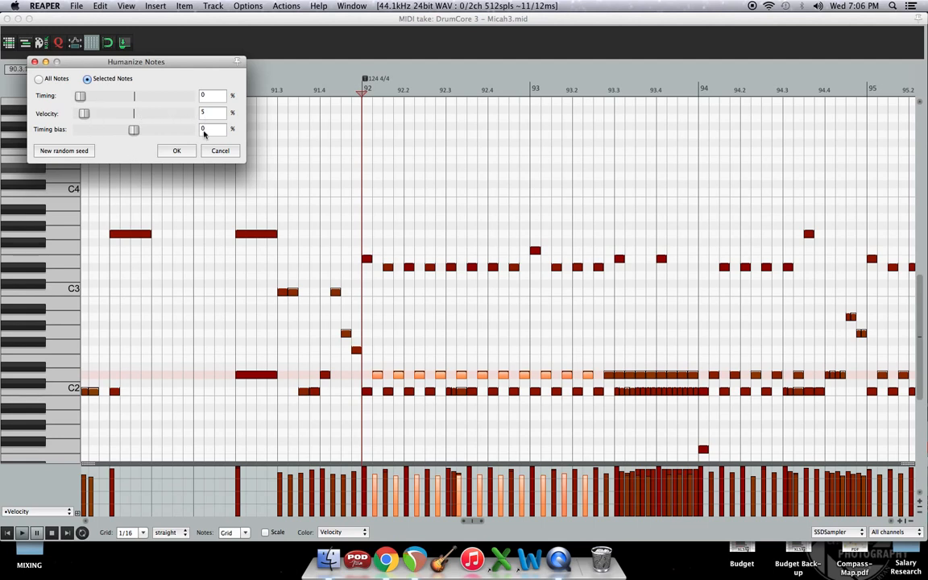
pyautogui.click(175, 150)
pyautogui.click(399, 309)
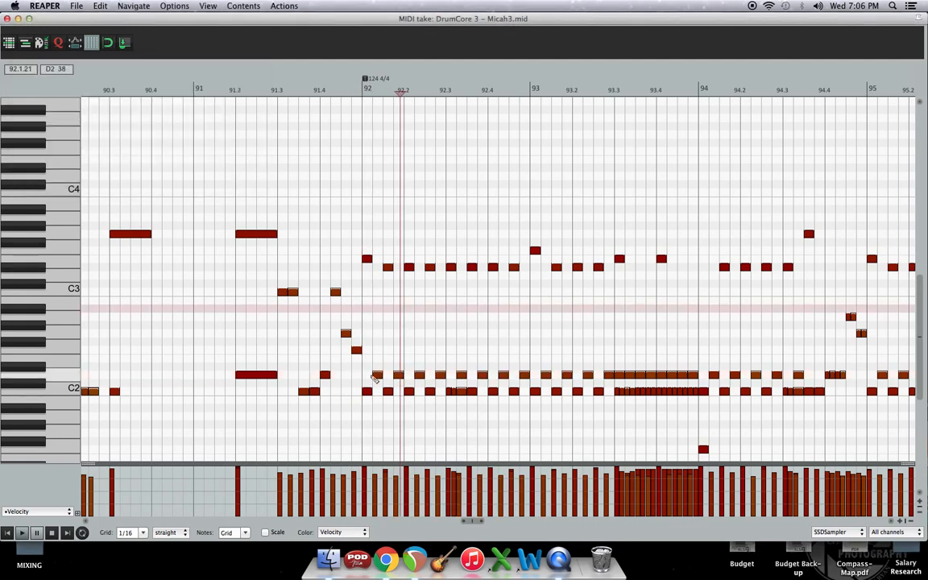
# Step: Select the D2 notes from measure 92 through beat 93.3 and humanize them with 5% timing and 5% velocity
pyautogui.moveTo(374, 378); pyautogui.dragTo(609, 378)
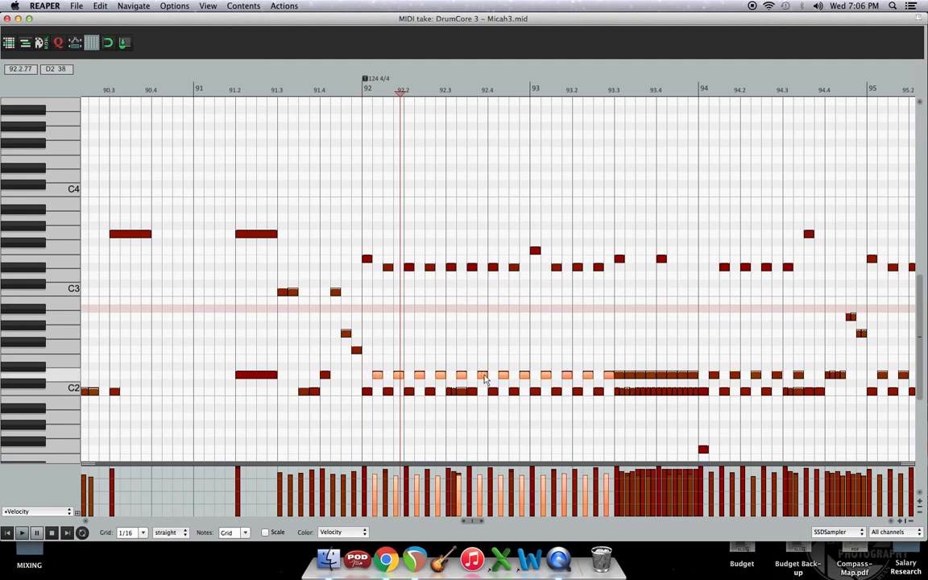
pyautogui.click(531, 360)
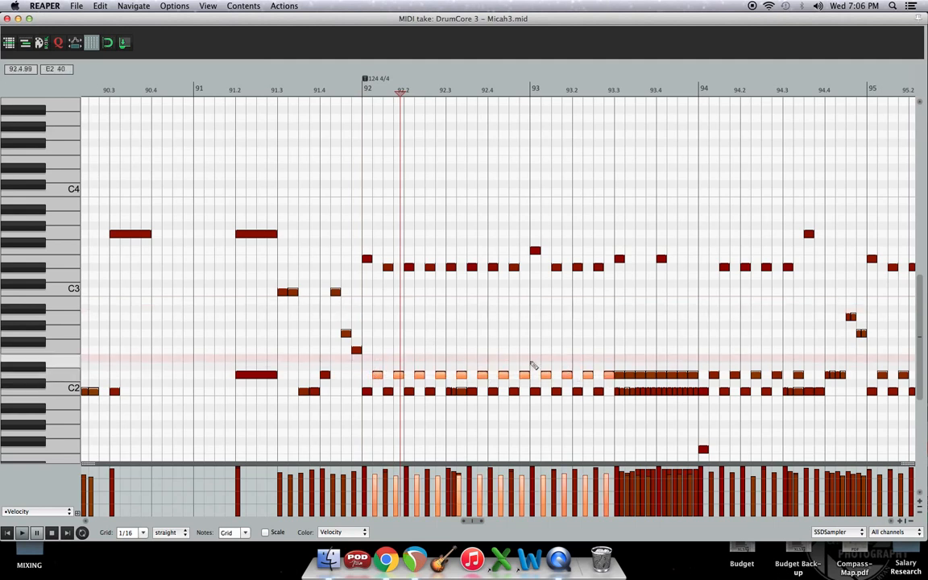
pyautogui.moveTo(368, 373); pyautogui.dragTo(612, 378)
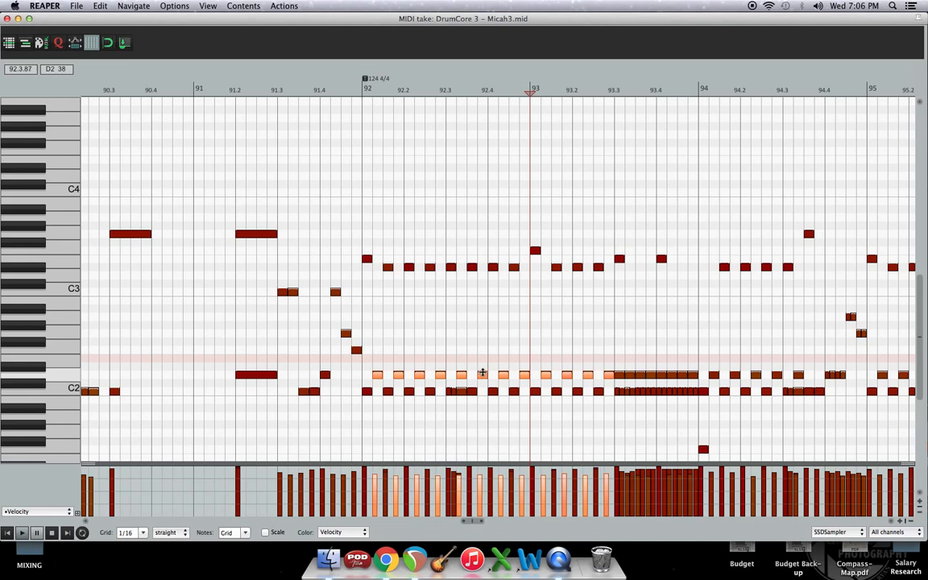
pyautogui.moveTo(483, 373); pyautogui.dragTo(483, 373)
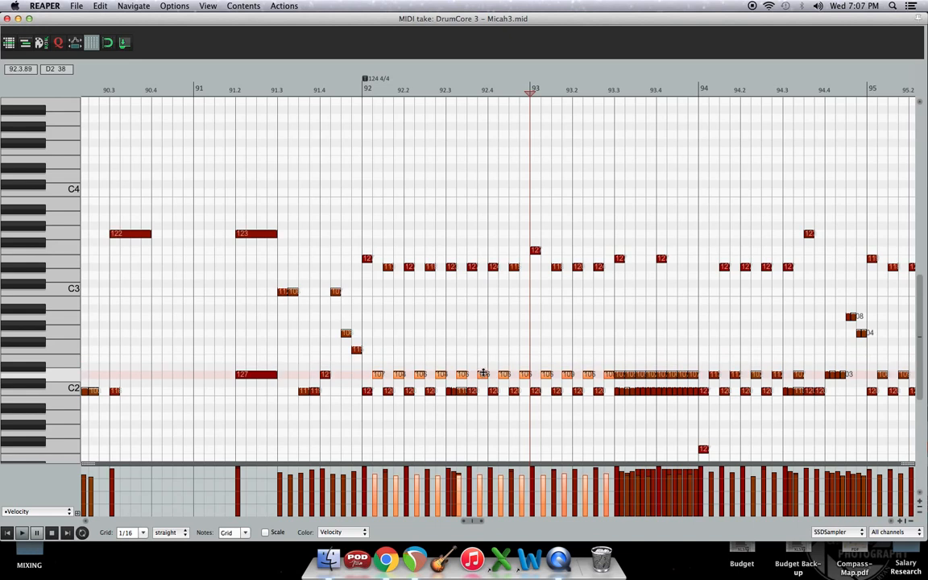
pyautogui.press('h')
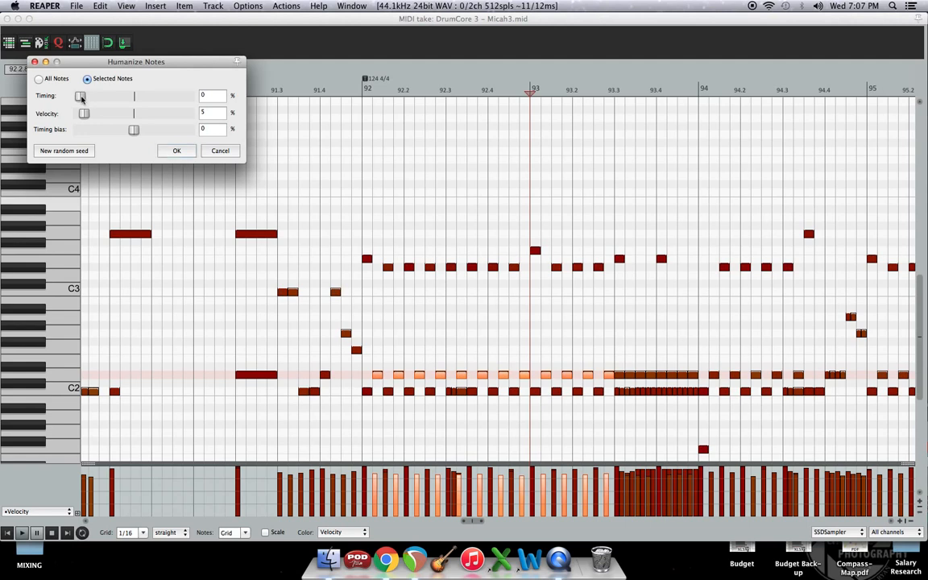
pyautogui.moveTo(81, 98)
pyautogui.mouseDown()
pyautogui.moveTo(229, 113)
pyautogui.moveTo(85, 110)
pyautogui.mouseUp()
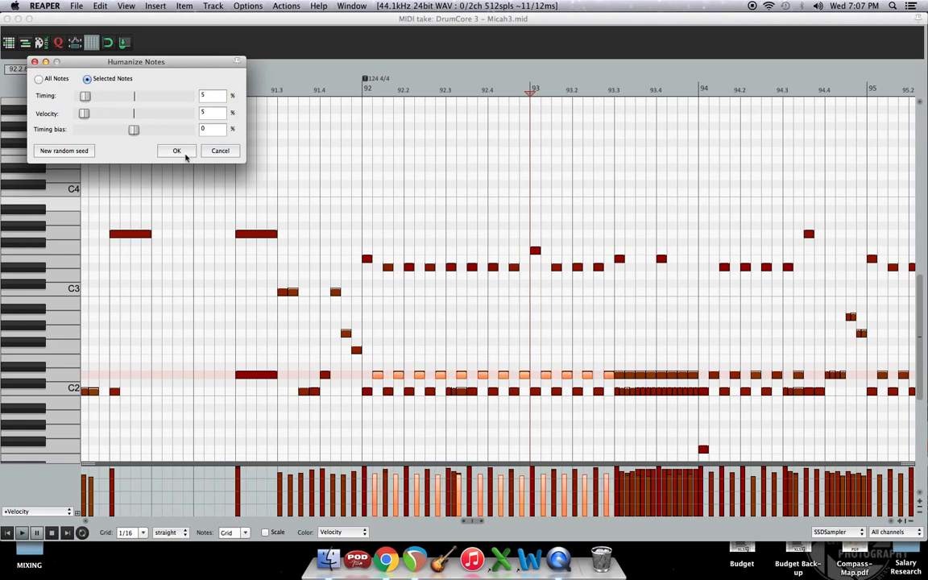
pyautogui.click(181, 152)
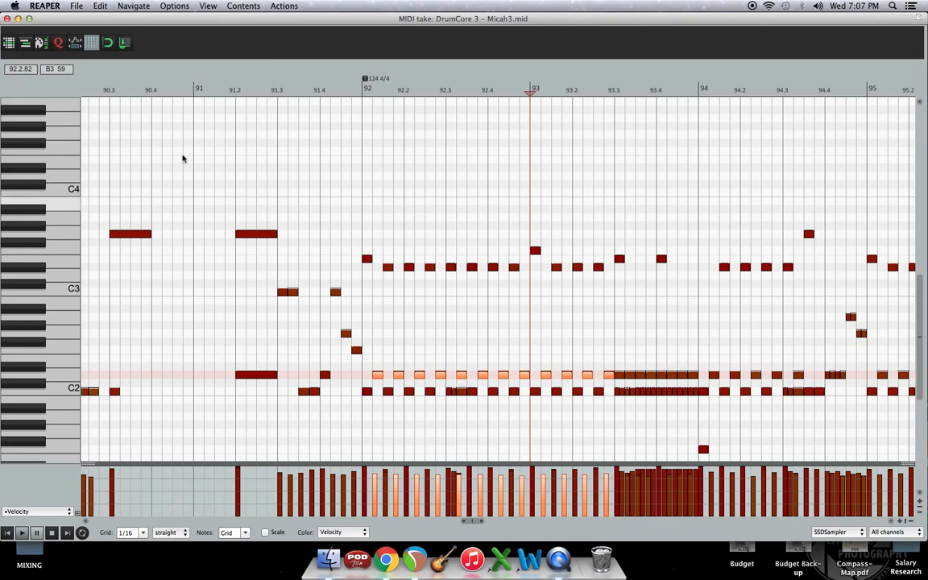
# Step: Play the humanized D2 hits from just before beat 91.2, and clear the note selection
pyautogui.click(222, 84)
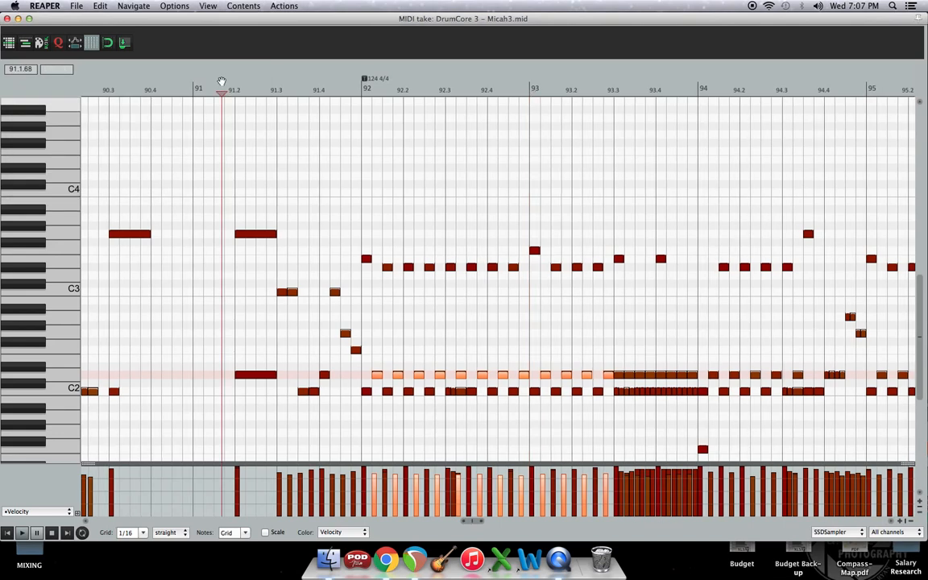
pyautogui.press('space')
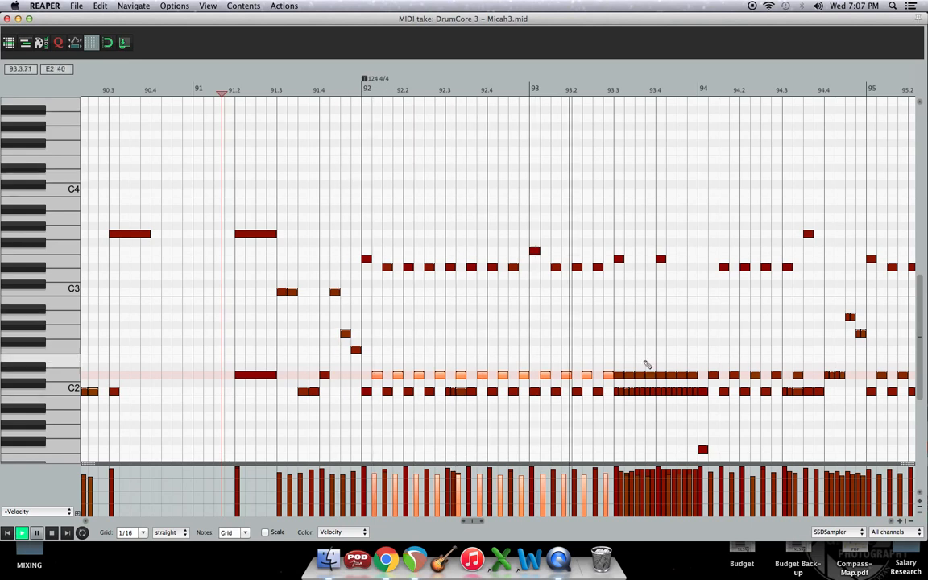
pyautogui.press('space')
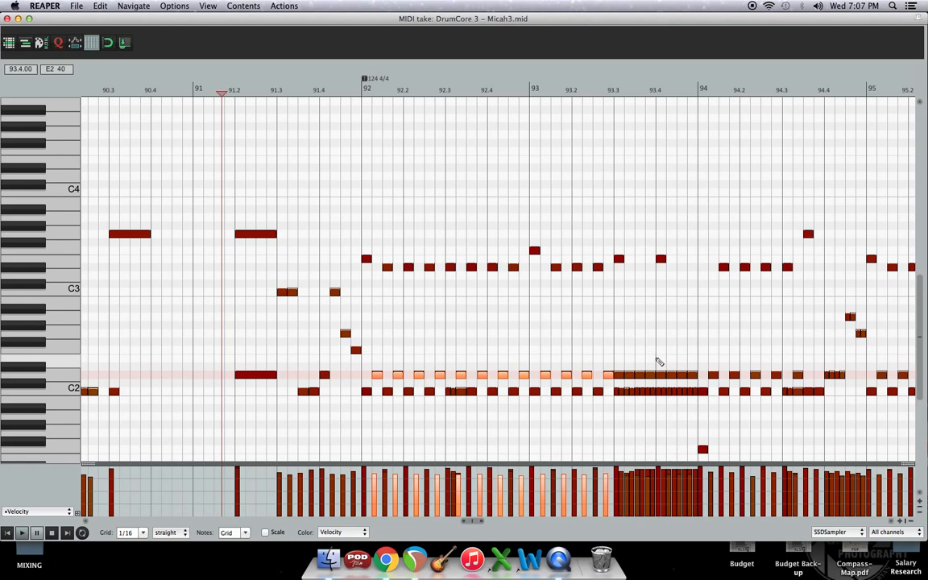
pyautogui.scroll(-1, 659, 362)
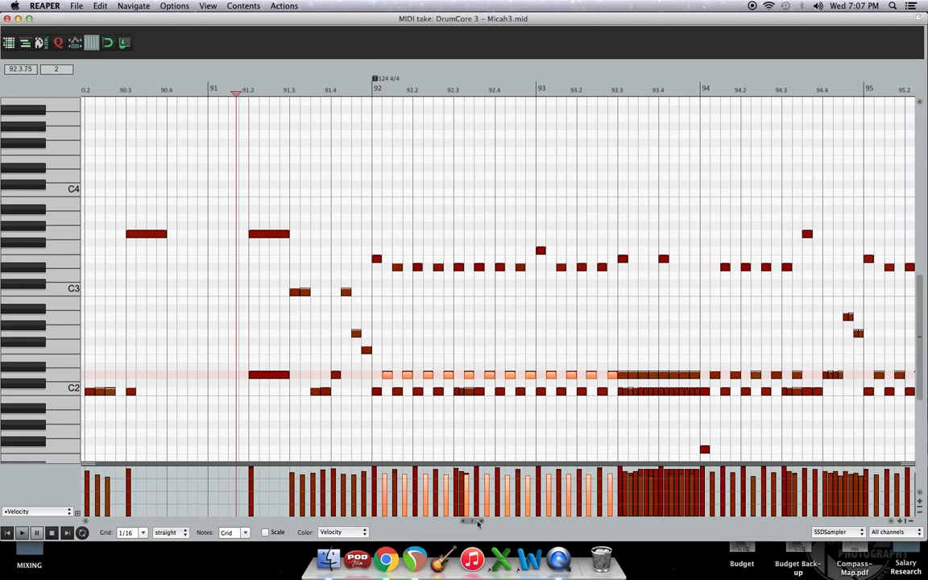
pyautogui.moveTo(478, 522); pyautogui.dragTo(472, 523)
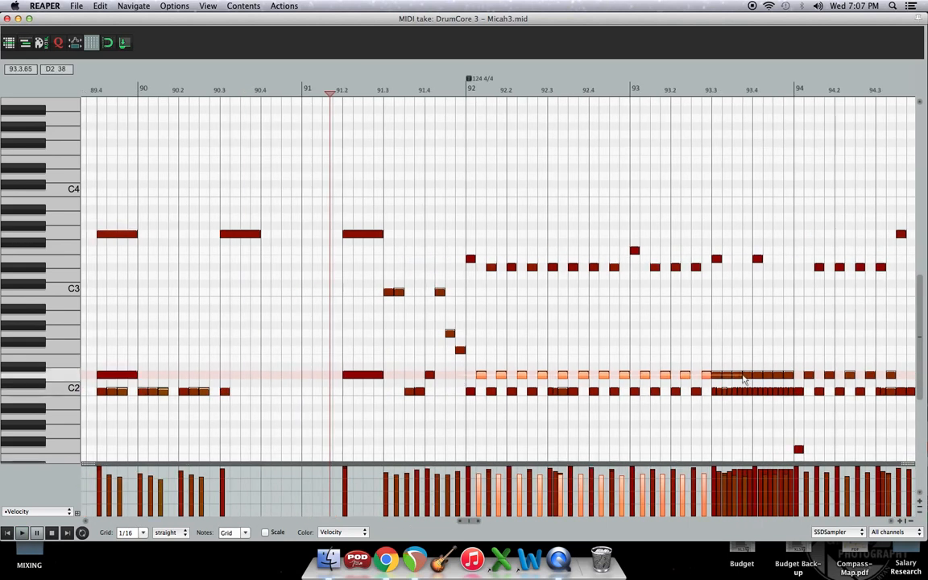
pyautogui.moveTo(742, 376); pyautogui.dragTo(706, 374)
pyautogui.click(555, 359)
# Step: Go back to measures 85 to 89, select the three C2 notes at beat 86.4, and play briefly from beat 86.3
pyautogui.moveTo(473, 522); pyautogui.dragTo(435, 520)
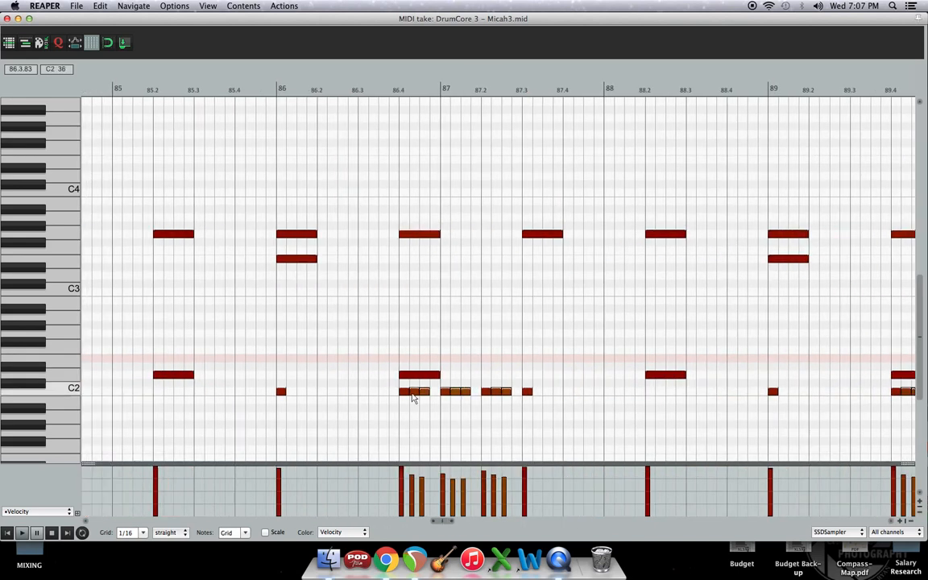
pyautogui.moveTo(406, 395); pyautogui.dragTo(432, 394)
pyautogui.click(357, 87)
pyautogui.press('space')
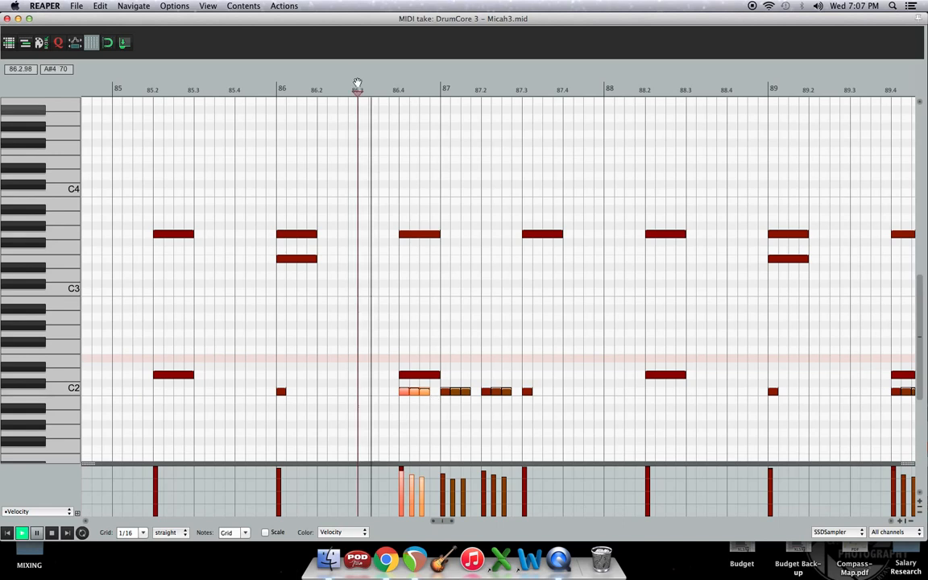
pyautogui.press('space')
# Step: Raise the nine C2 notes from beat 86.4 through 87.2 to velocity 127, and play the uniform kick pattern
pyautogui.moveTo(378, 386); pyautogui.dragTo(512, 394)
pyautogui.moveTo(504, 350); pyautogui.dragTo(495, 259)
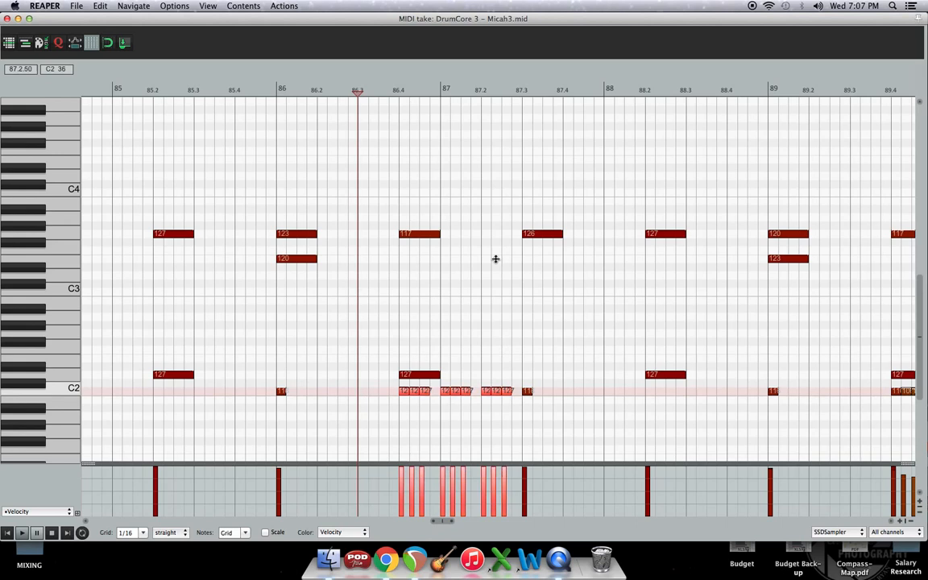
pyautogui.click(512, 350)
pyautogui.click(372, 92)
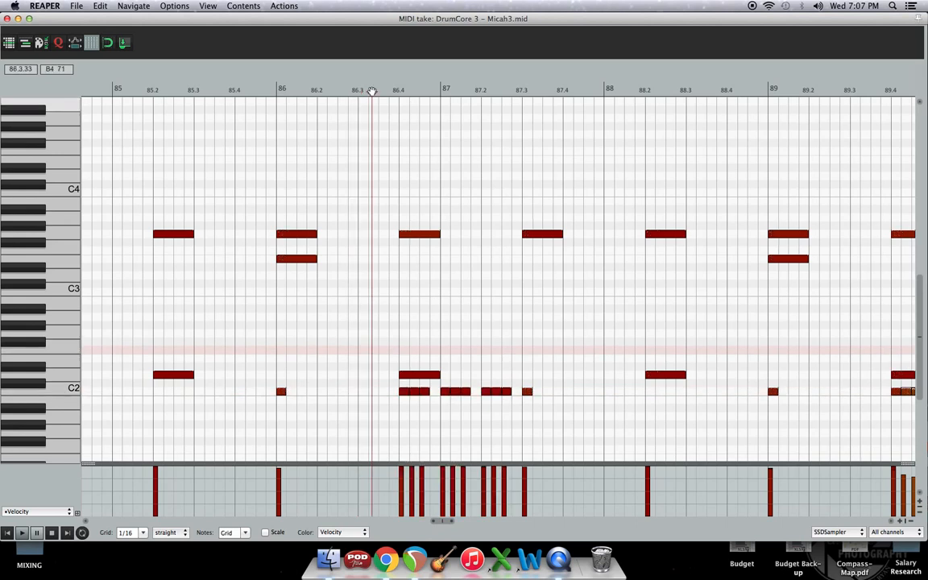
pyautogui.press('space')
pyautogui.press('space')
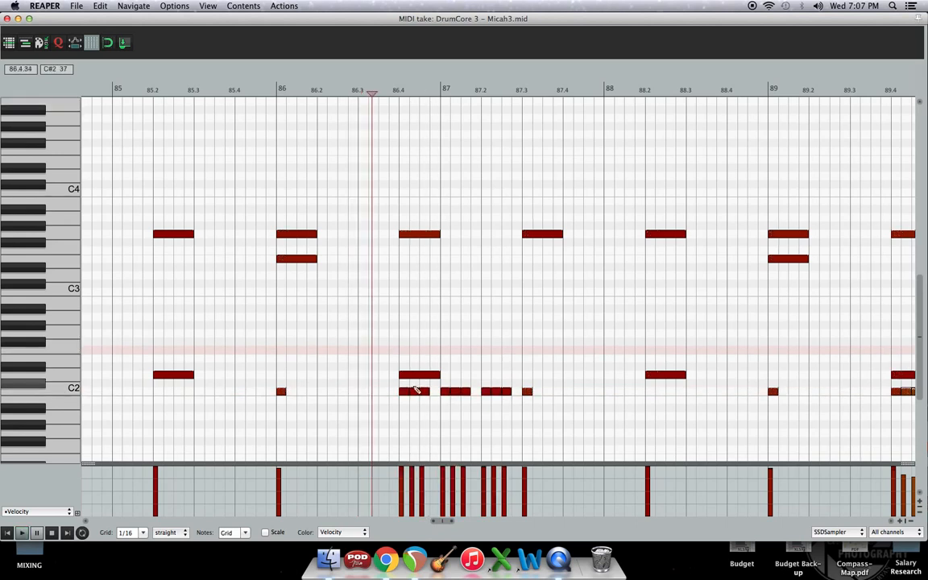
# Step: Lower the second and third C2 notes to velocities 100 and 90 at beat 86.4, and to 107 and 98 at measure 87
pyautogui.click(413, 390)
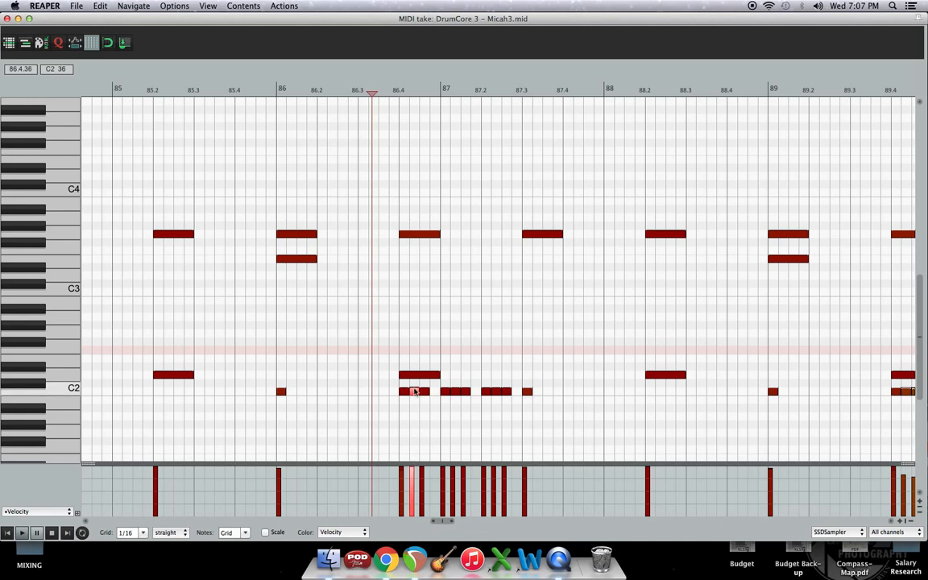
pyautogui.moveTo(413, 387); pyautogui.dragTo(417, 402)
pyautogui.scroll(4, 586, 410)
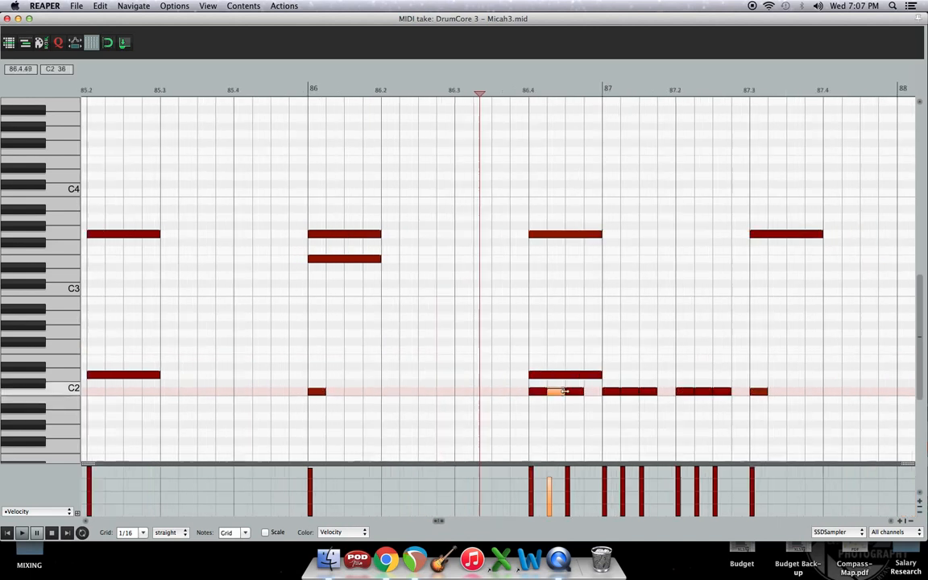
pyautogui.click(578, 392)
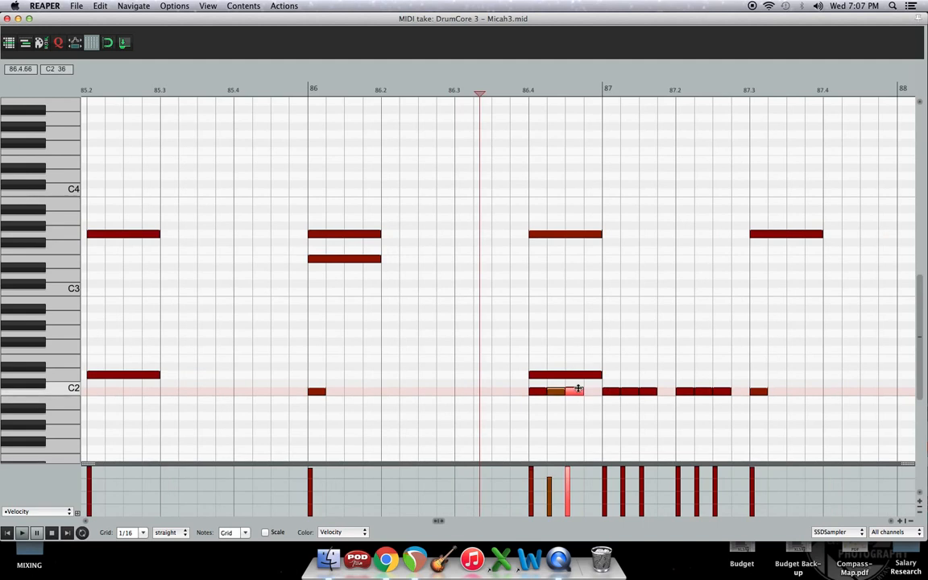
pyautogui.moveTo(585, 392); pyautogui.dragTo(656, 402)
pyautogui.click(630, 391)
pyautogui.click(648, 391)
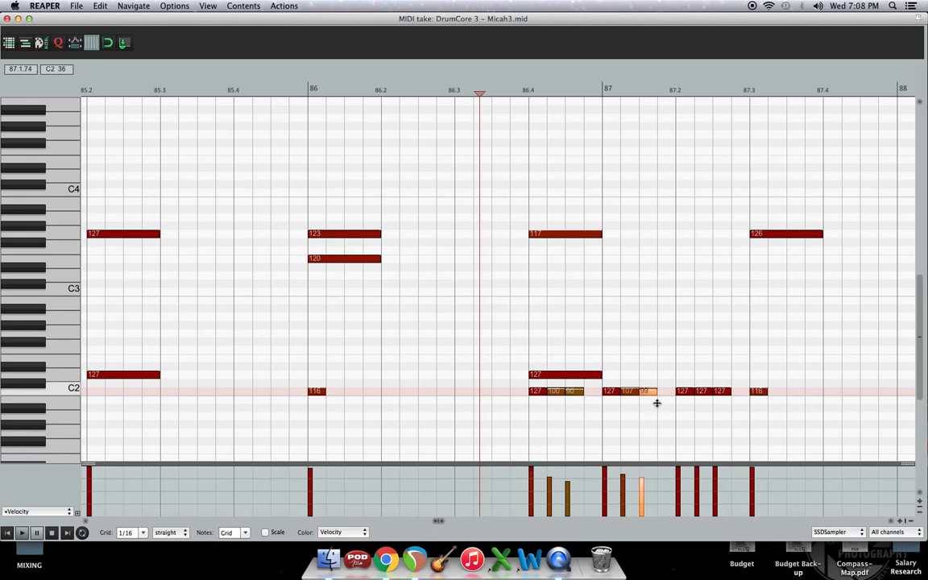
# Step: Lower the velocities of the second and third C2 notes at beat 87.2, and play the kick pattern from beat 85.4
pyautogui.click(705, 391)
pyautogui.moveTo(707, 389); pyautogui.dragTo(710, 404)
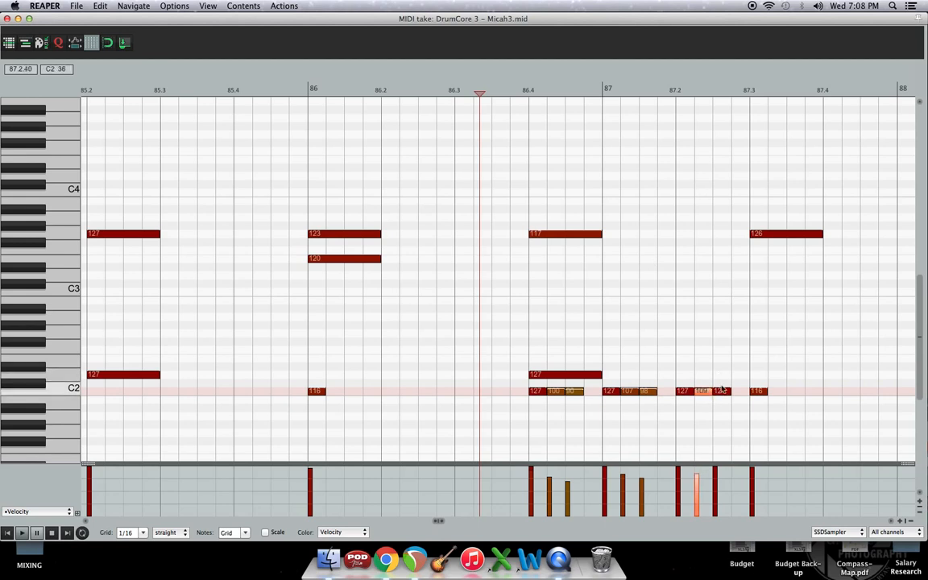
pyautogui.click(722, 390)
pyautogui.moveTo(718, 387); pyautogui.dragTo(728, 411)
pyautogui.click(242, 89)
pyautogui.press('space')
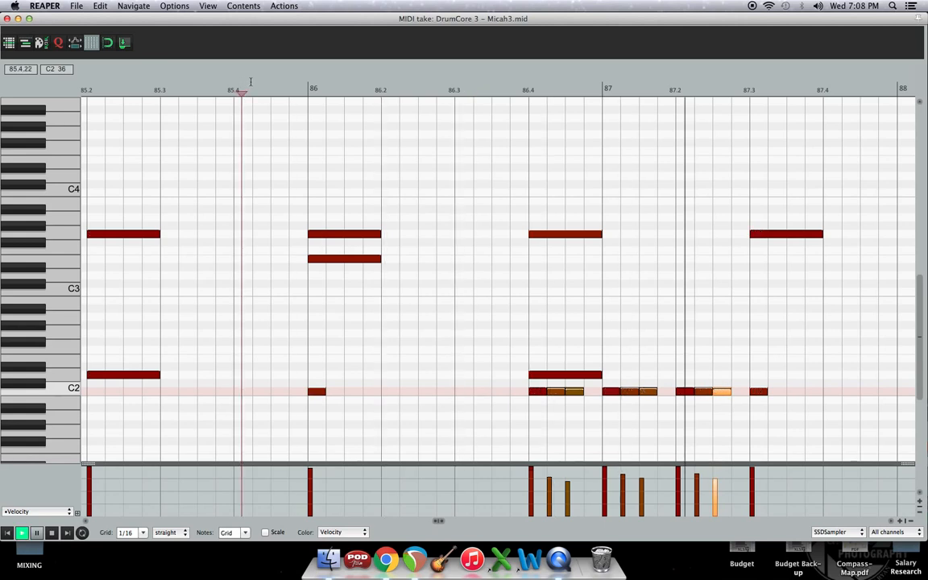
pyautogui.press('space')
# Step: Go to the tom fill at beat 60.2 and play it with its varied velocities, starting between beats 59.2 and 59.3
pyautogui.scroll(-4, 625, 352)
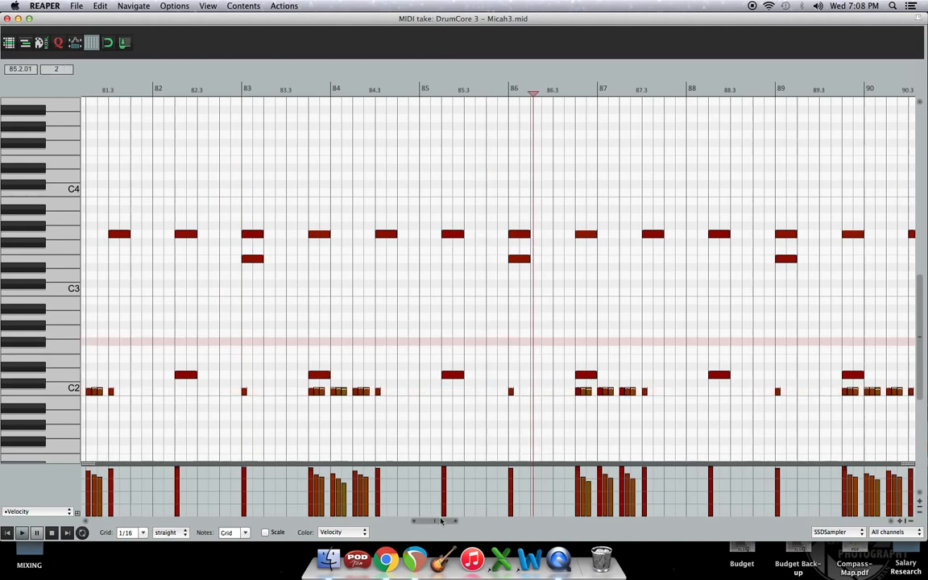
pyautogui.moveTo(441, 520); pyautogui.dragTo(334, 504)
pyautogui.click(387, 91)
pyautogui.scroll(1, 408, 109)
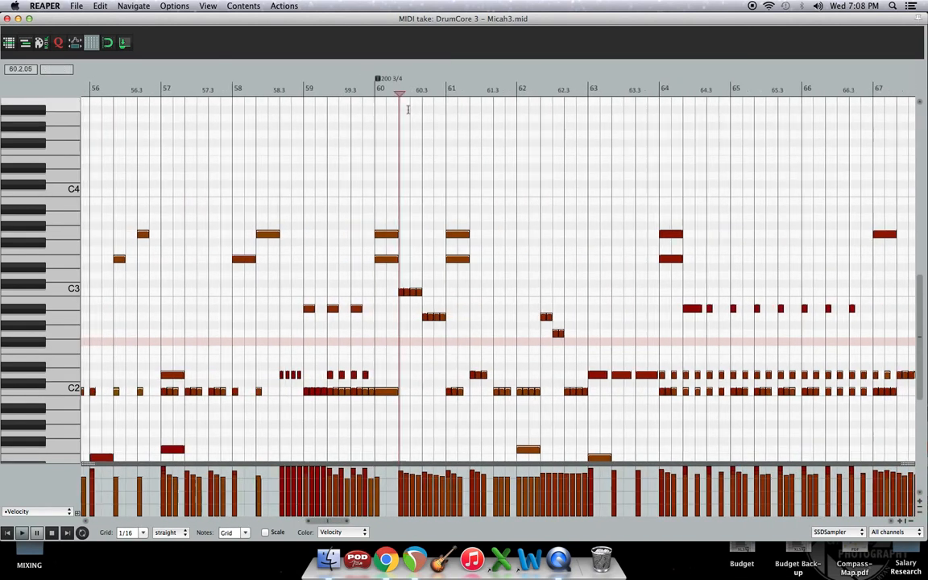
pyautogui.scroll(5, 408, 110)
pyautogui.scroll(-3, 540, 282)
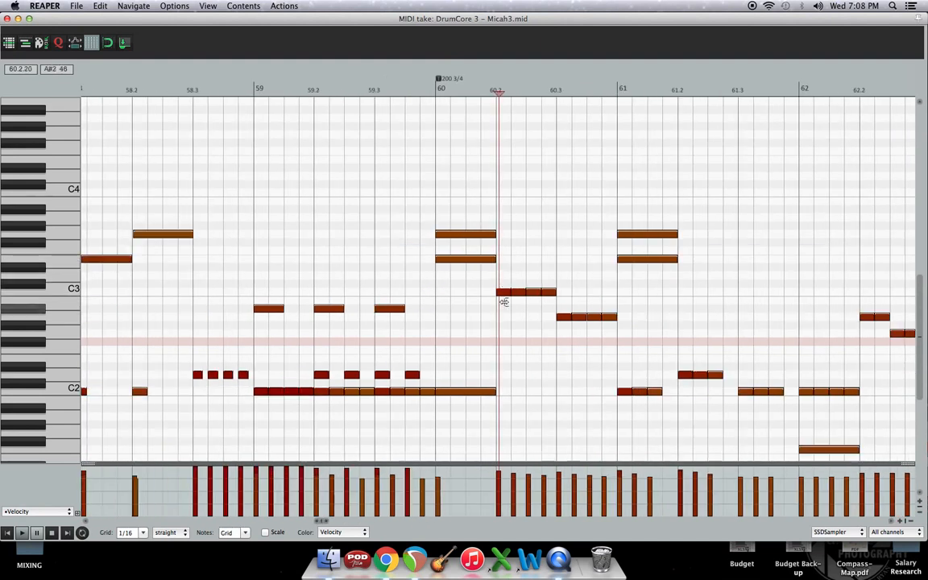
pyautogui.click(548, 292)
pyautogui.click(354, 88)
pyautogui.press('space')
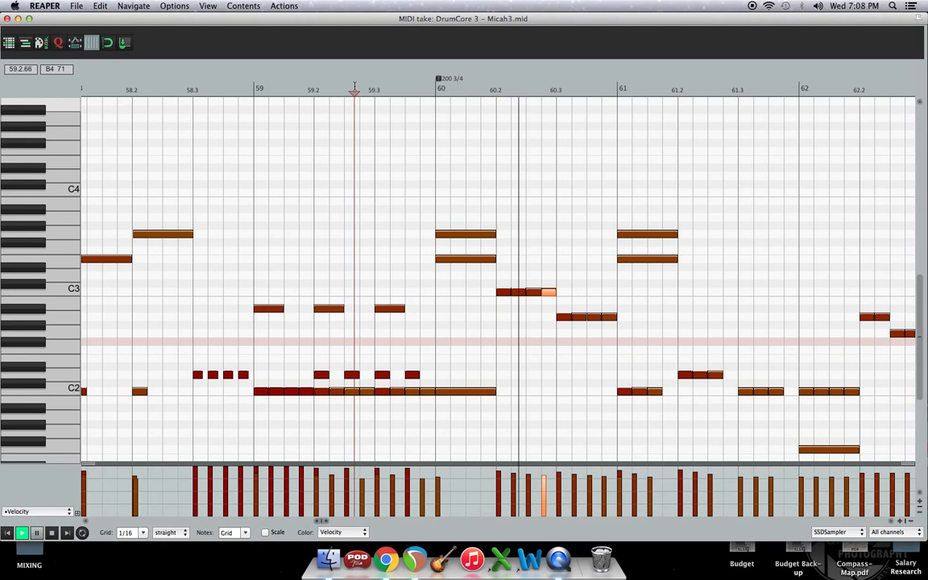
pyautogui.press('space')
# Step: Try velocity 127 on the eight C3 and A2 tom notes in measure 60, play the fill, and undo the change
pyautogui.moveTo(497, 275); pyautogui.dragTo(617, 327)
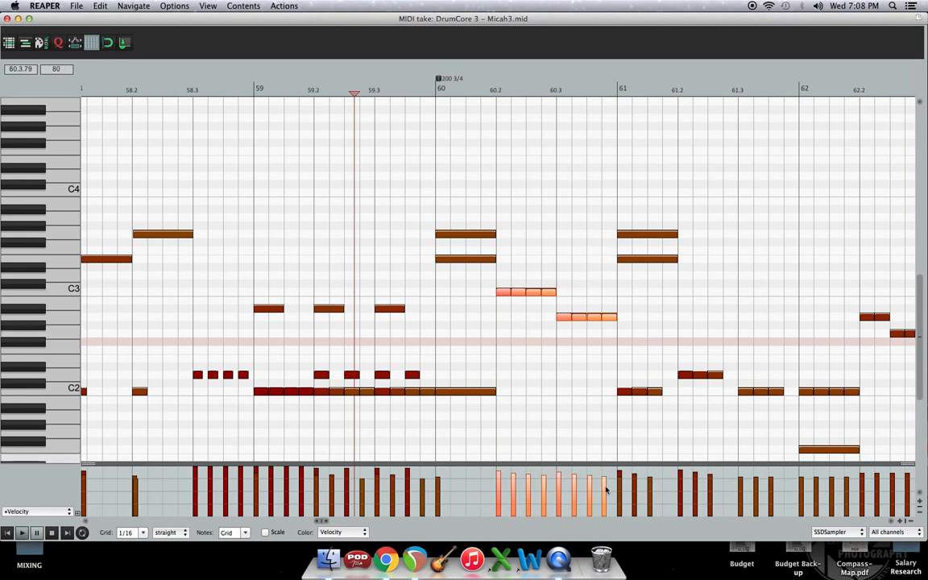
pyautogui.moveTo(606, 490); pyautogui.dragTo(602, 341)
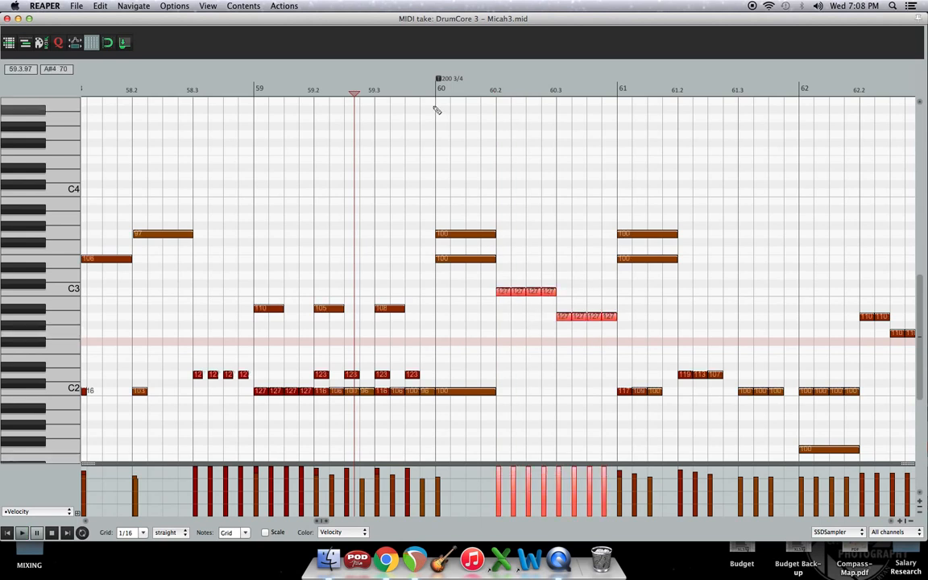
pyautogui.click(405, 90)
pyautogui.press('space')
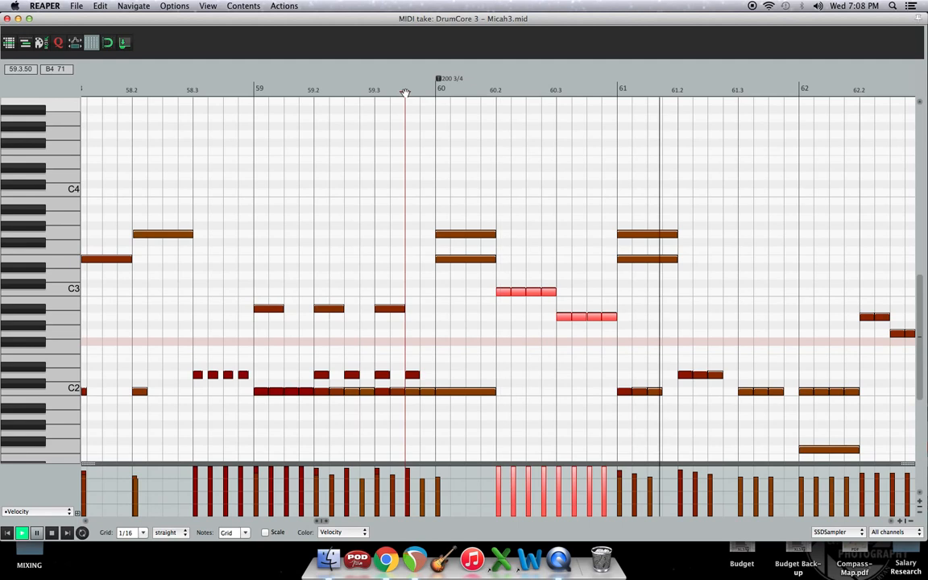
pyautogui.press('space')
pyautogui.click(555, 258)
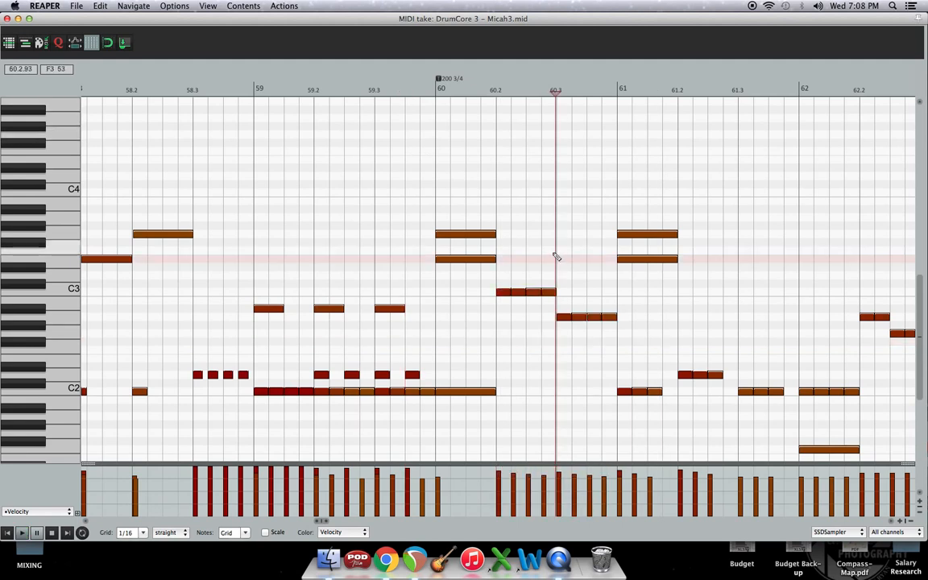
pyautogui.scroll(-3, 554, 257)
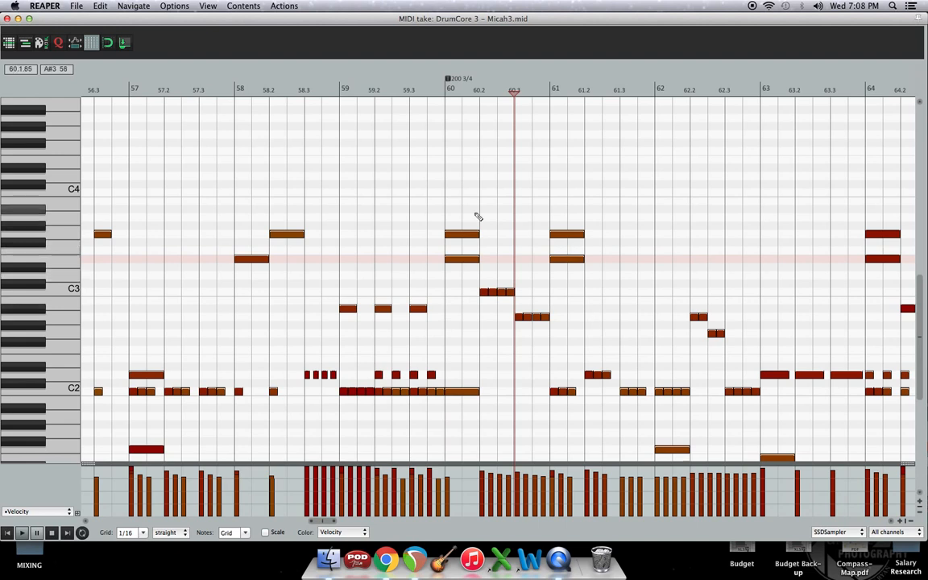
# Step: Try moving the four A2 tom notes from beat 60.3 to beat 60.2, stacked directly under the C3 notes
pyautogui.click(339, 161)
pyautogui.moveTo(436, 199); pyautogui.dragTo(644, 217)
pyautogui.click(588, 203)
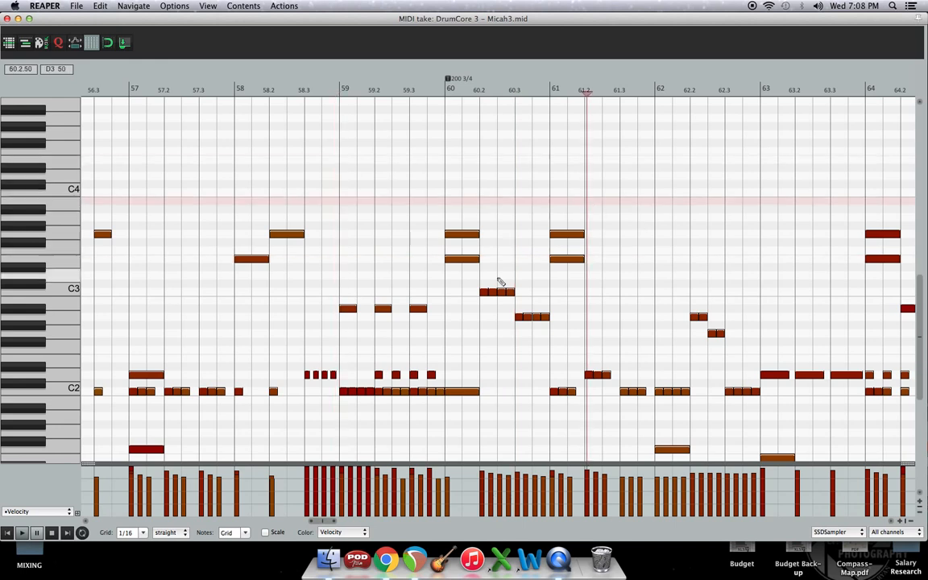
pyautogui.click(517, 316)
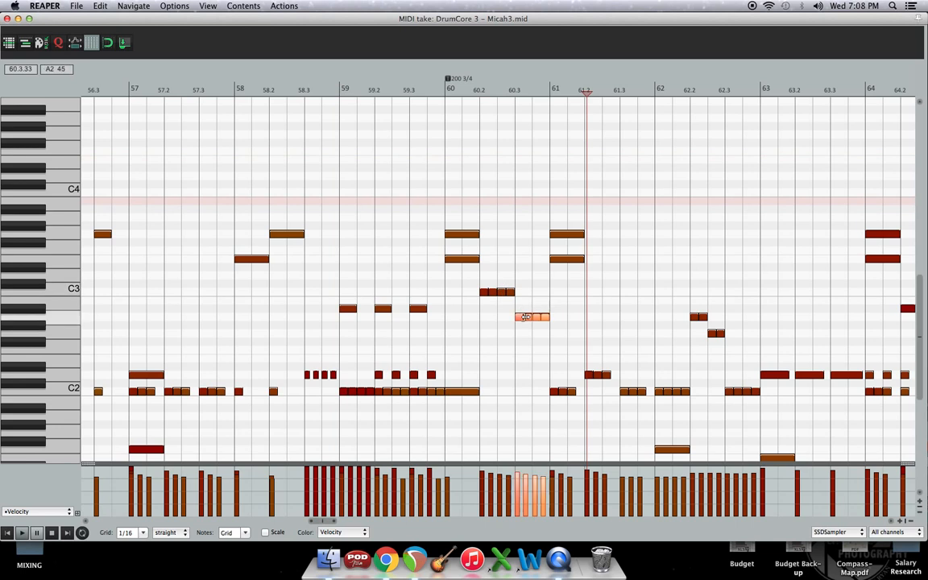
pyautogui.moveTo(517, 317); pyautogui.dragTo(482, 320)
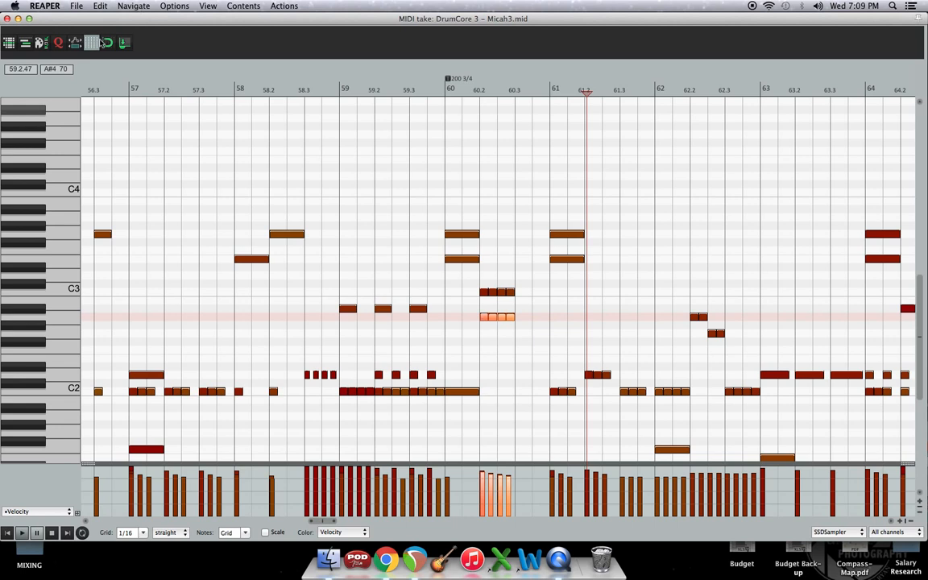
# Step: Try adding four consecutive 1/16 F2 notes from beat 60.2, aligned under the stacked C3 and A2 tom notes
pyautogui.click(486, 351)
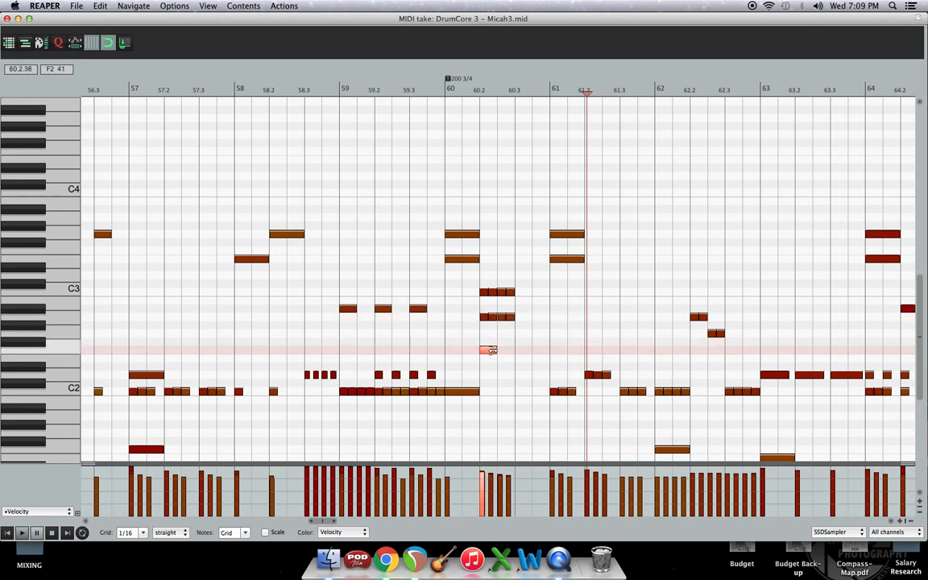
pyautogui.moveTo(494, 351); pyautogui.dragTo(485, 352)
pyautogui.scroll(3, 599, 309)
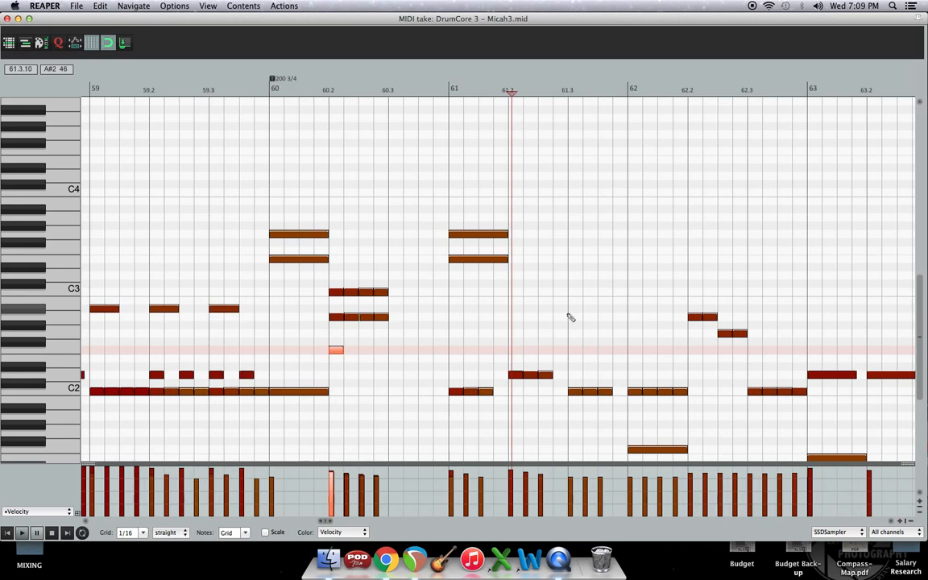
pyautogui.click(351, 351)
pyautogui.click(366, 351)
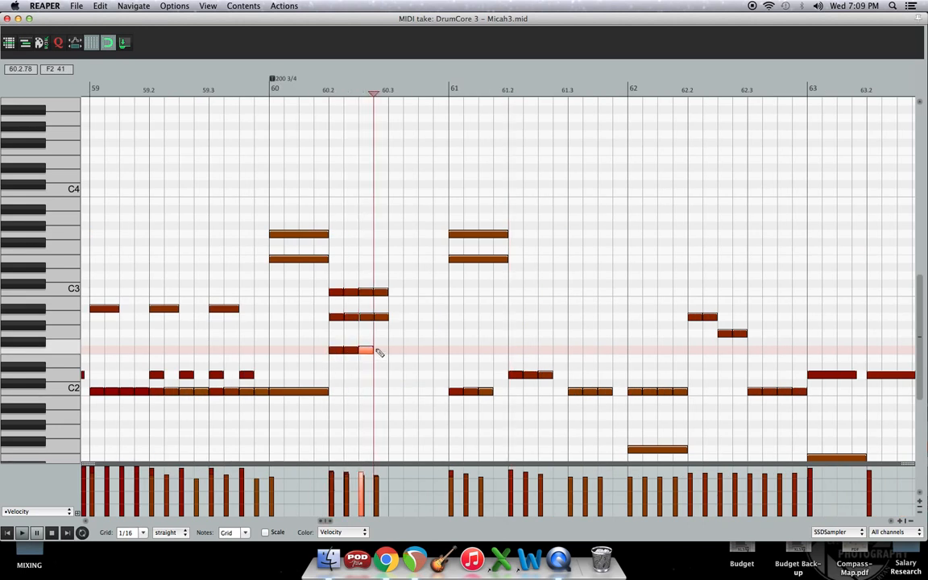
pyautogui.click(380, 351)
# Step: Play the fill with three stacked toms, starting midway between beats 59.2 and 59.3, and stop playback
pyautogui.press('space')
pyautogui.click(178, 92)
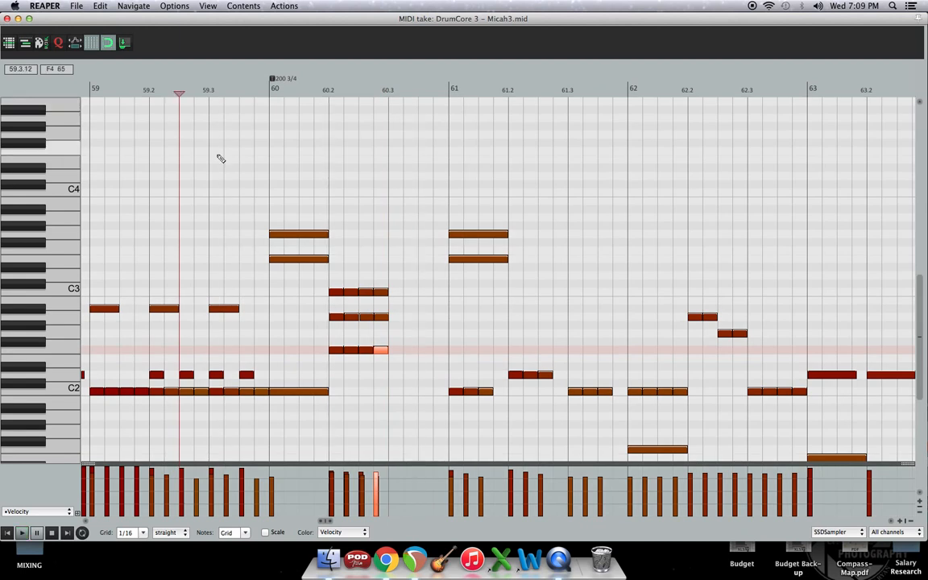
pyautogui.press('space')
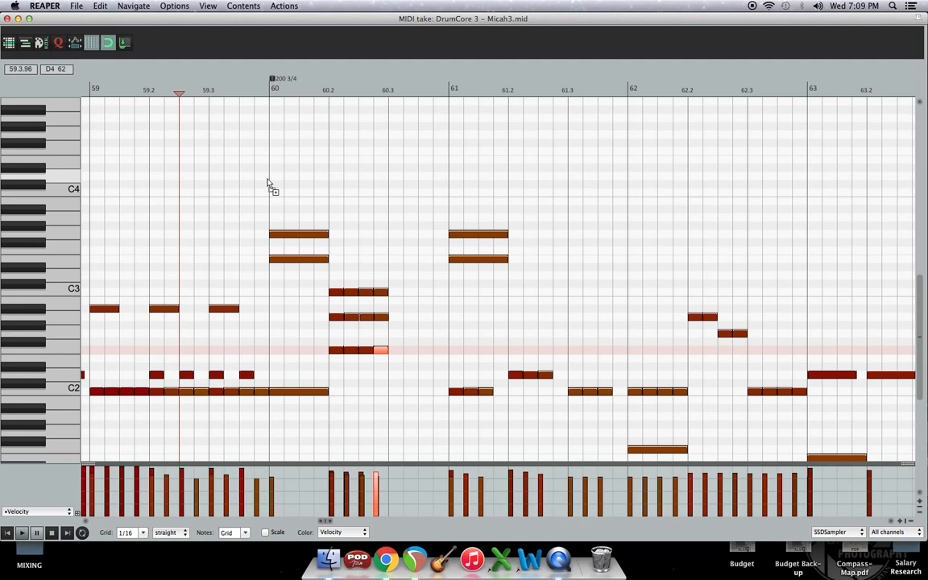
# Step: Undo the added F2 notes and the move of the A2 notes, restoring the original tom fill in measure 60
pyautogui.press('super+z')
pyautogui.press('super+z')
pyautogui.press('super+z')
pyautogui.press('super+z')
pyautogui.press('super+z')
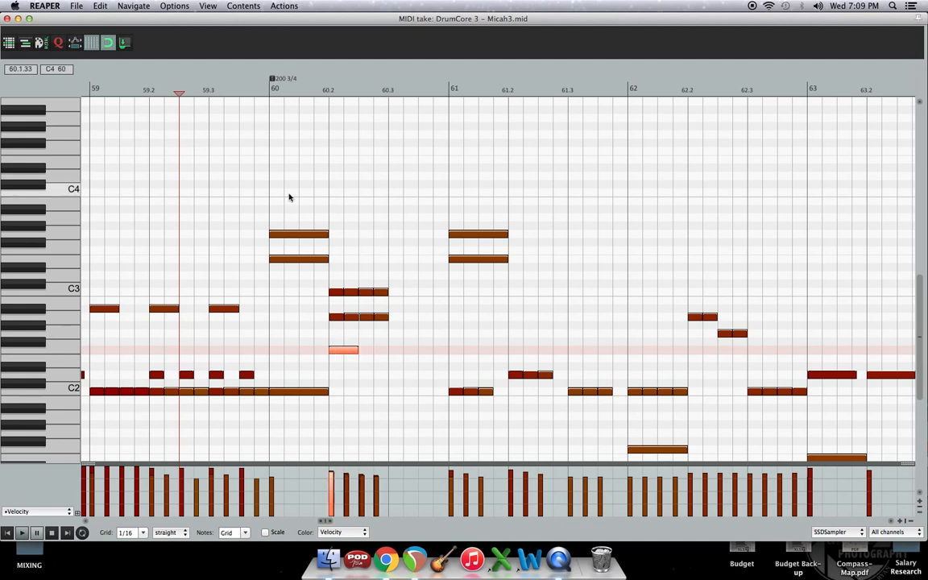
pyautogui.press('super+z')
pyautogui.press('super+z')
pyautogui.press('super+z')
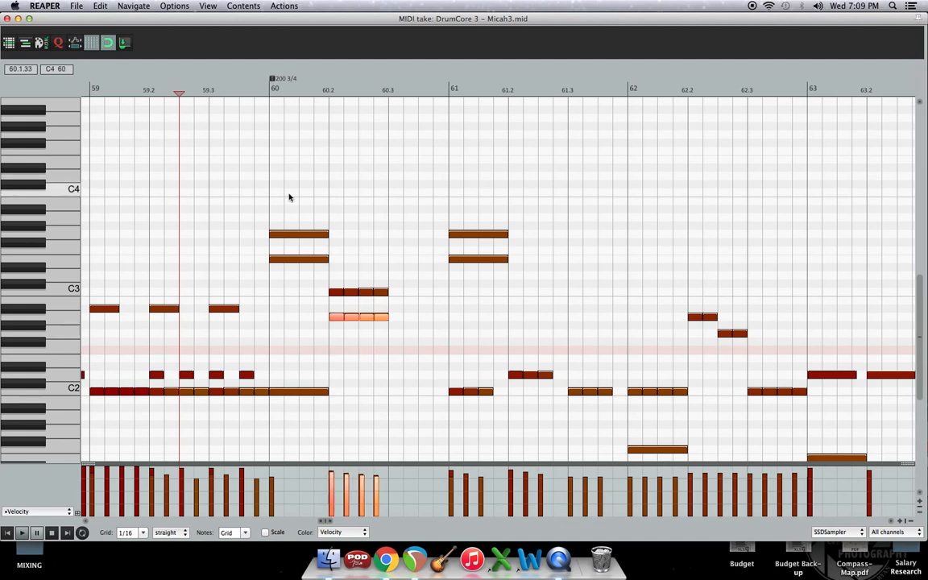
pyautogui.click(398, 251)
pyautogui.scroll(-3, 398, 251)
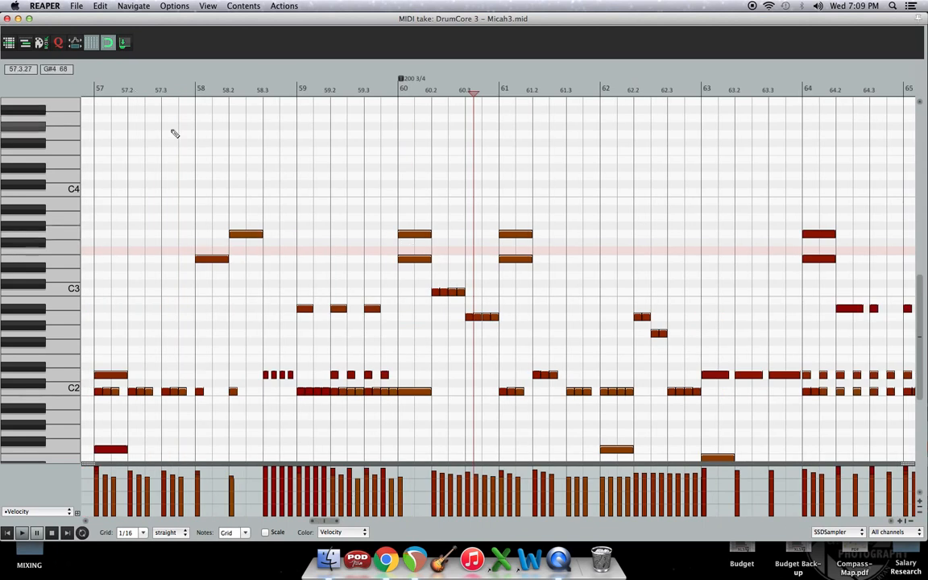
# Step: Close the MIDI editor and place the edit cursor at measure 52 in the arrangement, where the red rhythm guitar items start
pyautogui.click(7, 19)
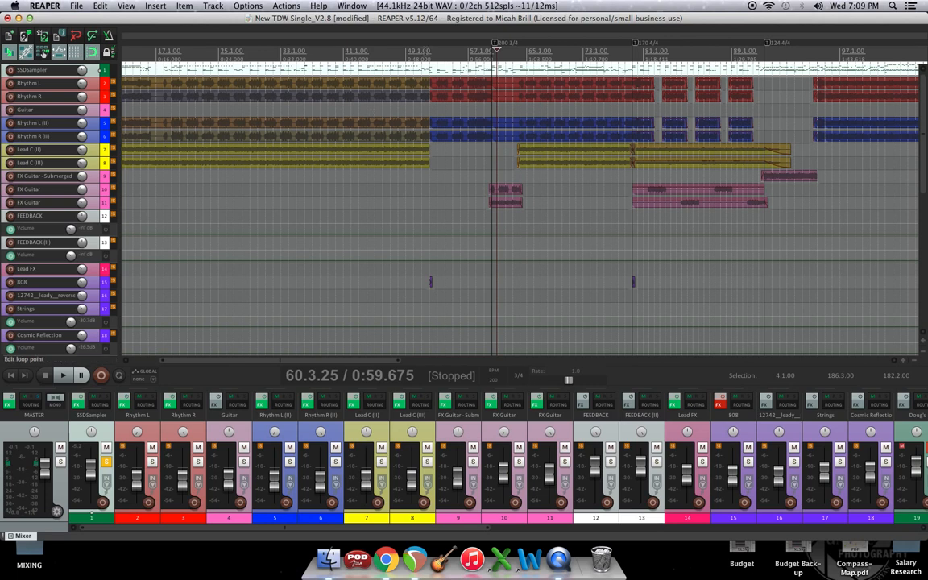
pyautogui.click(431, 52)
pyautogui.scroll(-4, 435, 52)
pyautogui.scroll(5, 519, 201)
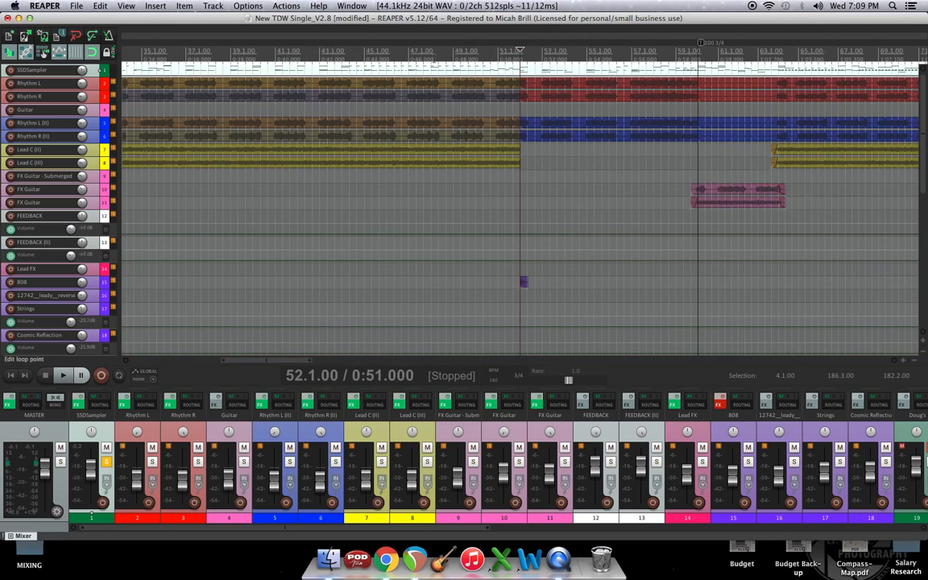